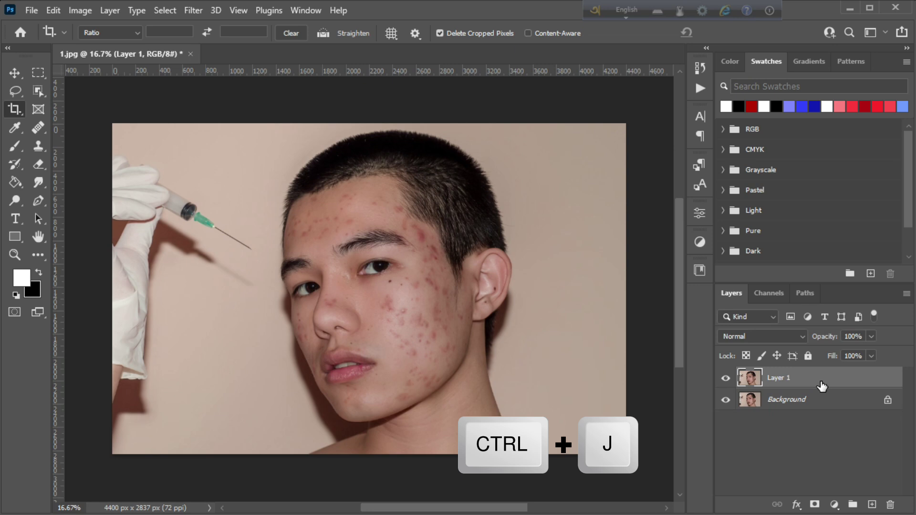
Step: Run the Blemish Scan action on the duplicated portrait layer, accepting its black-and-white settings and the layer name Blemish Check
{"action": "left_click", "coordinate": [732, 380]}
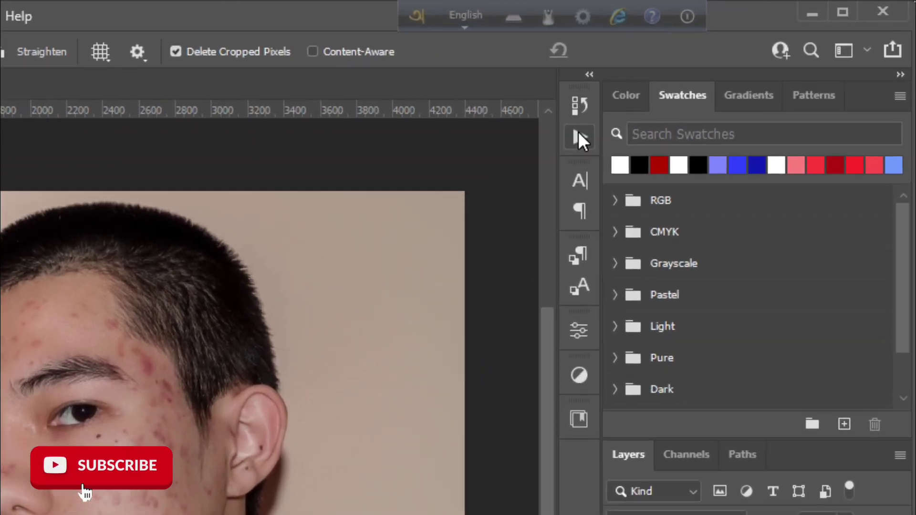
{"action": "left_click", "coordinate": [635, 114]}
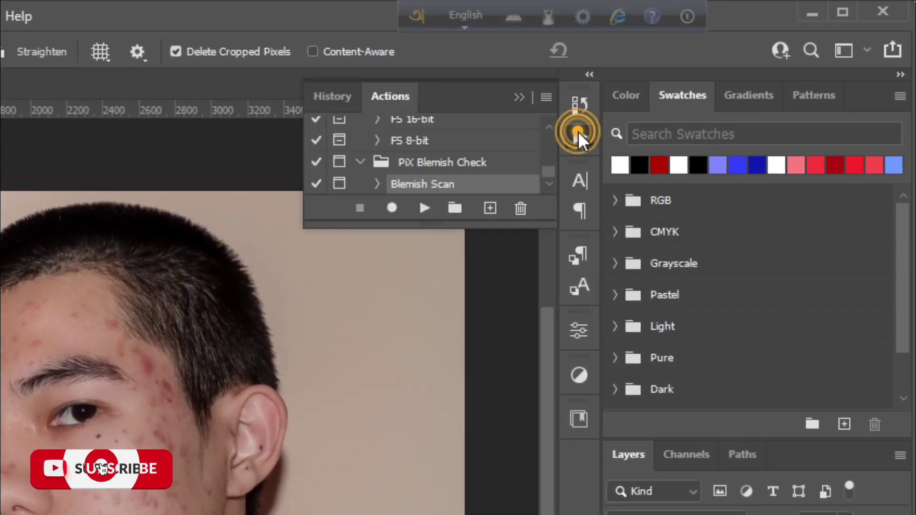
{"action": "left_click", "coordinate": [408, 187]}
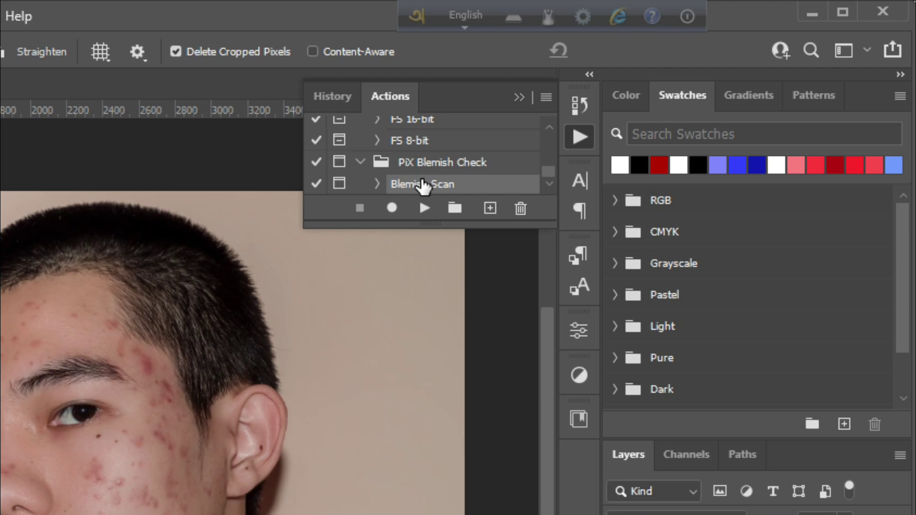
{"action": "left_click", "coordinate": [424, 208]}
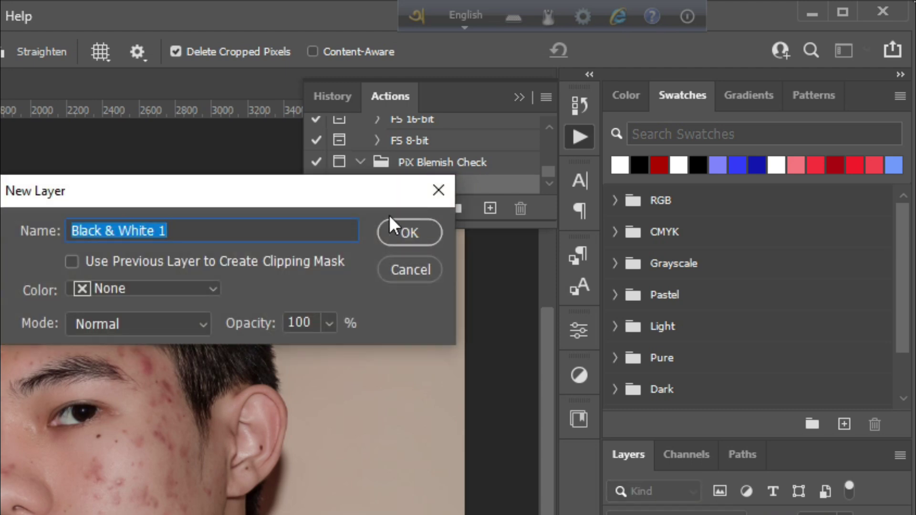
{"action": "left_click", "coordinate": [419, 237]}
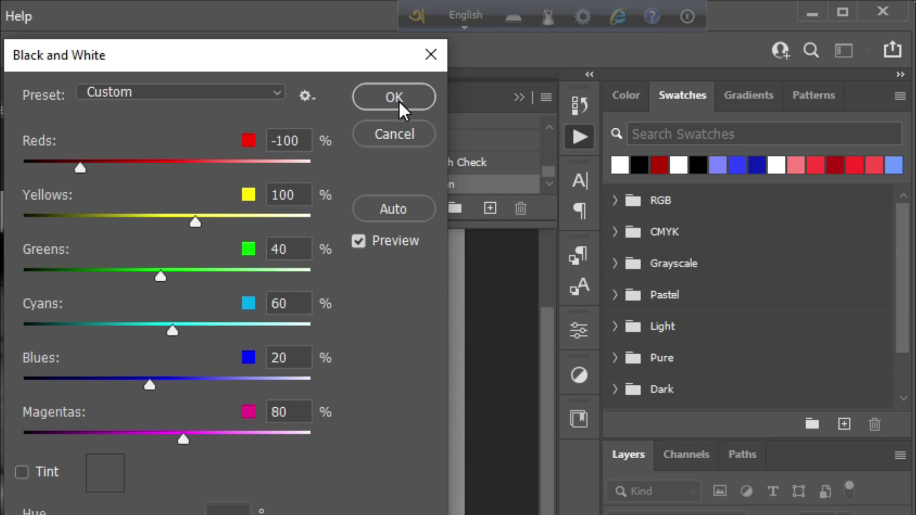
{"action": "left_click", "coordinate": [399, 100]}
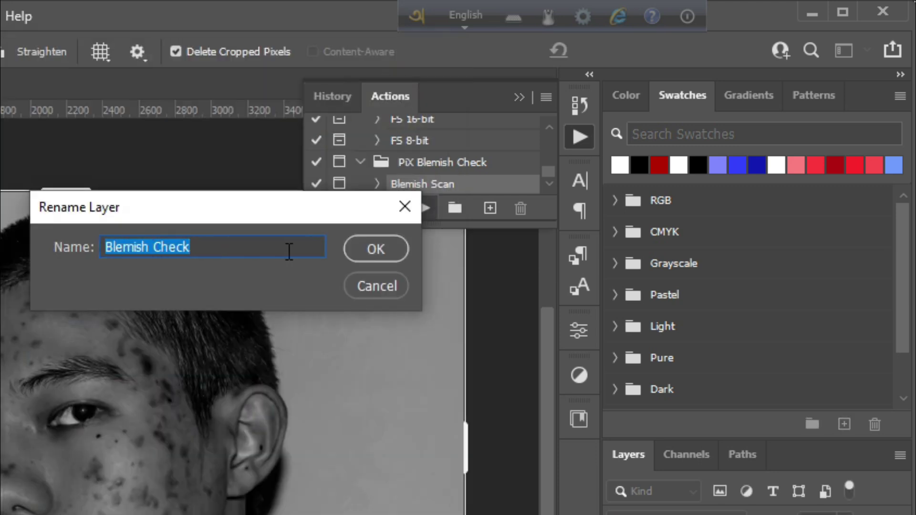
{"action": "left_click", "coordinate": [368, 253]}
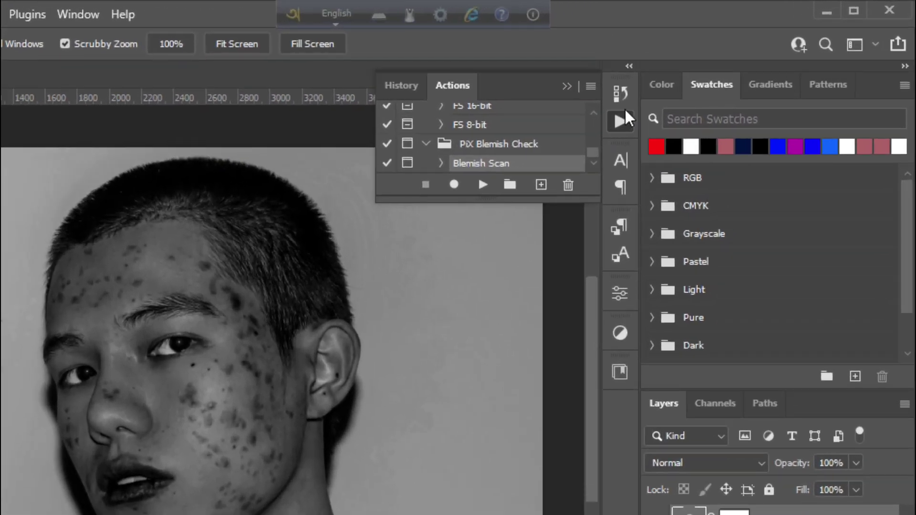
Step: Toggle the Actions panel's visibility and look up its command for loading an action set
{"action": "left_click", "coordinate": [85, 14]}
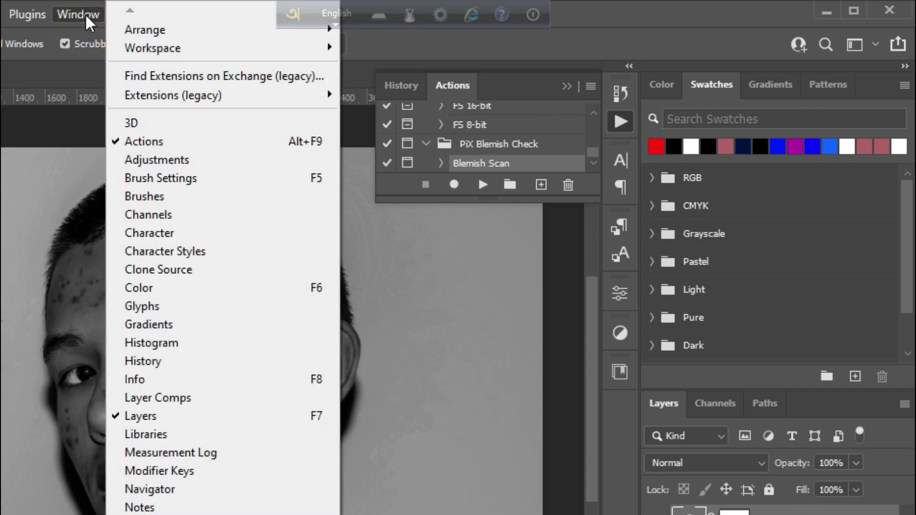
{"action": "left_click", "coordinate": [168, 139]}
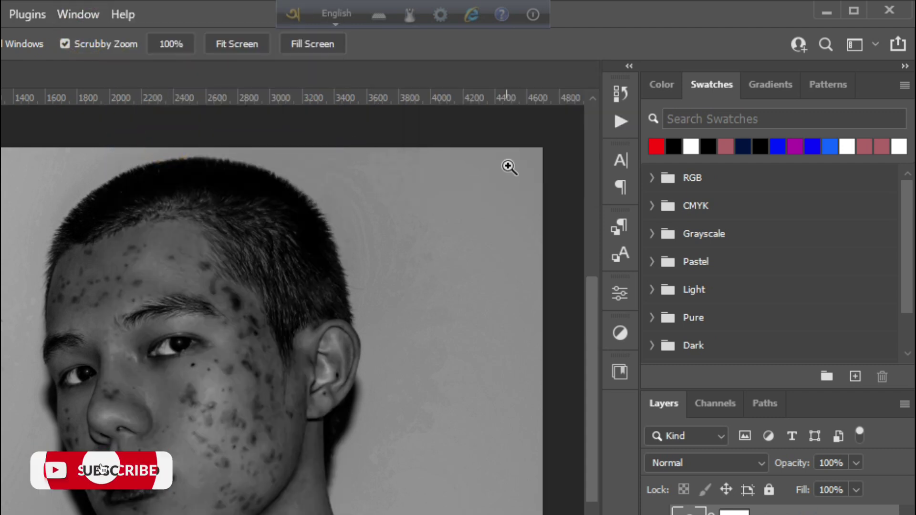
{"action": "left_click", "coordinate": [620, 122]}
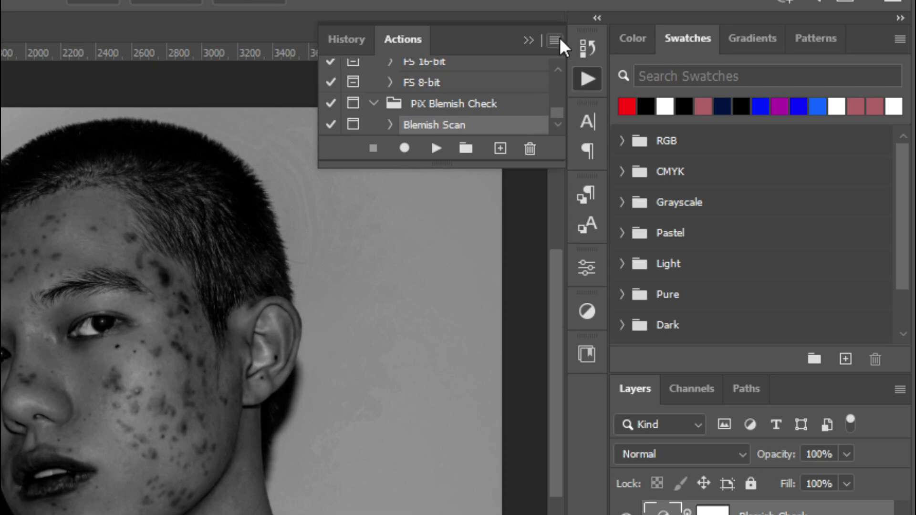
{"action": "left_click", "coordinate": [559, 40]}
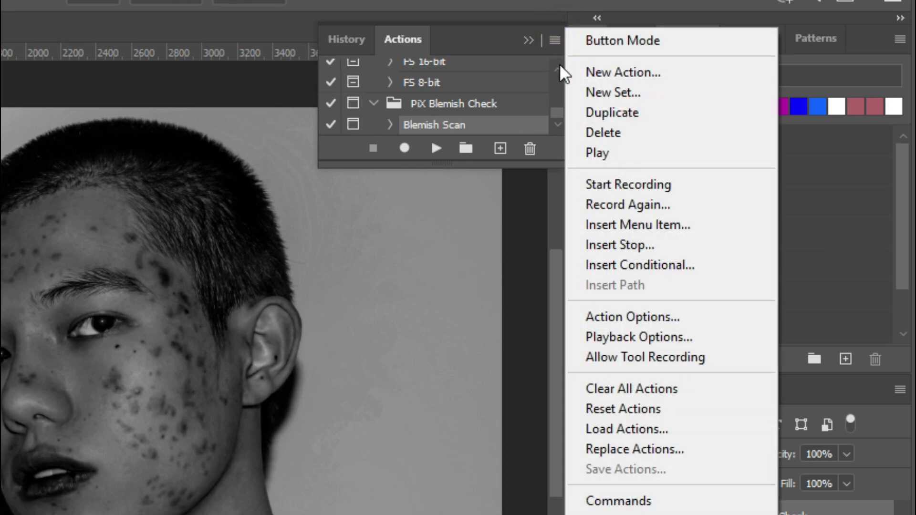
{"action": "left_click", "coordinate": [606, 425]}
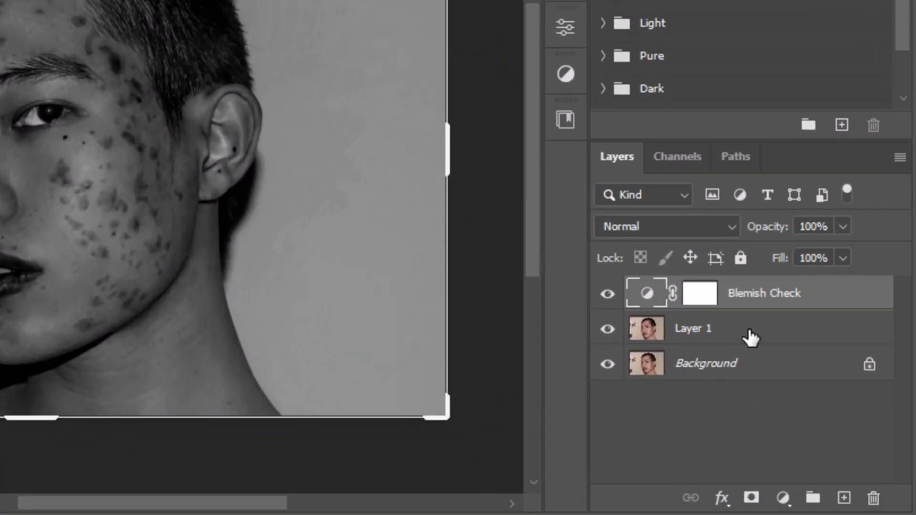
Step: Add a blank layer above Layer 1 and set up the Healing Brush to sample Current & Below
{"action": "left_click", "coordinate": [802, 407]}
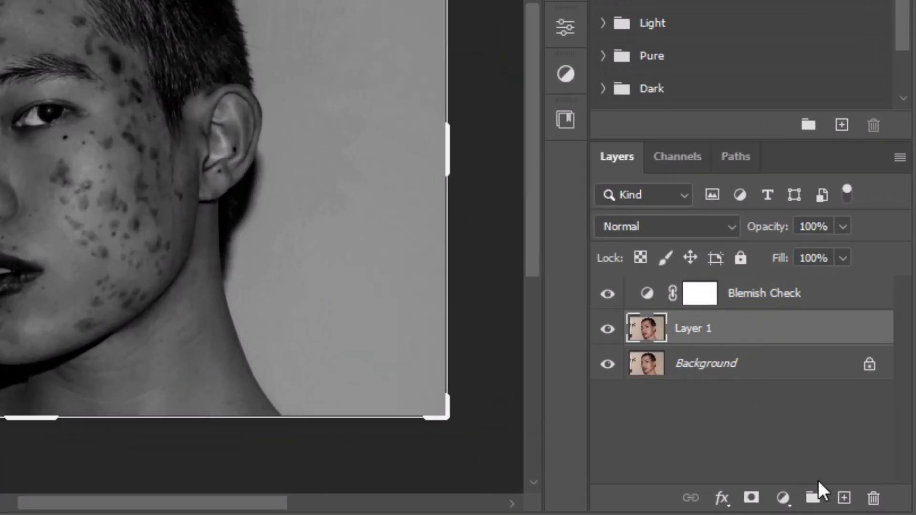
{"action": "left_click", "coordinate": [844, 498]}
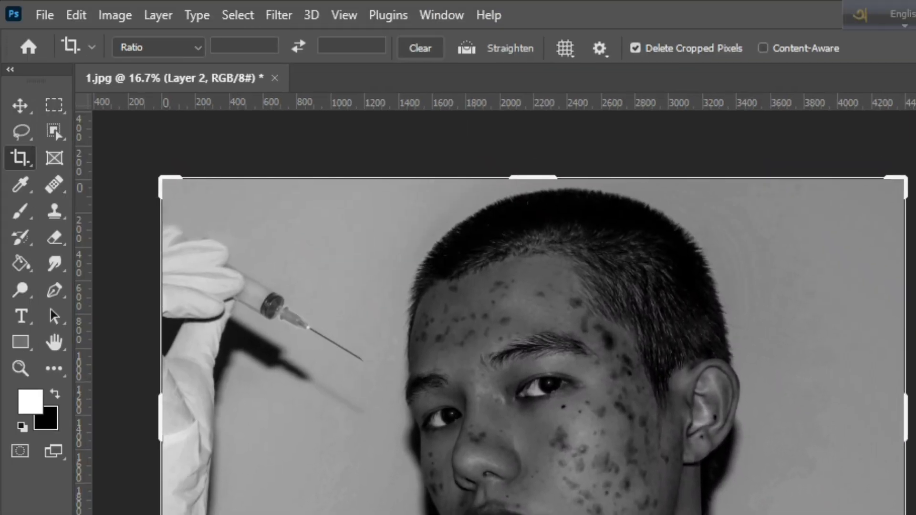
{"action": "left_click_drag", "start_coordinate": [54, 184], "coordinate": [99, 189]}
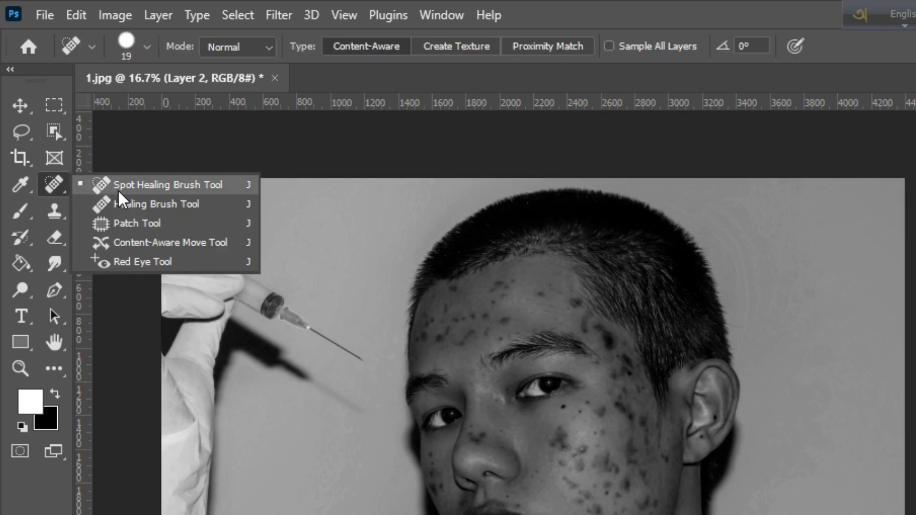
{"action": "left_click", "coordinate": [125, 204]}
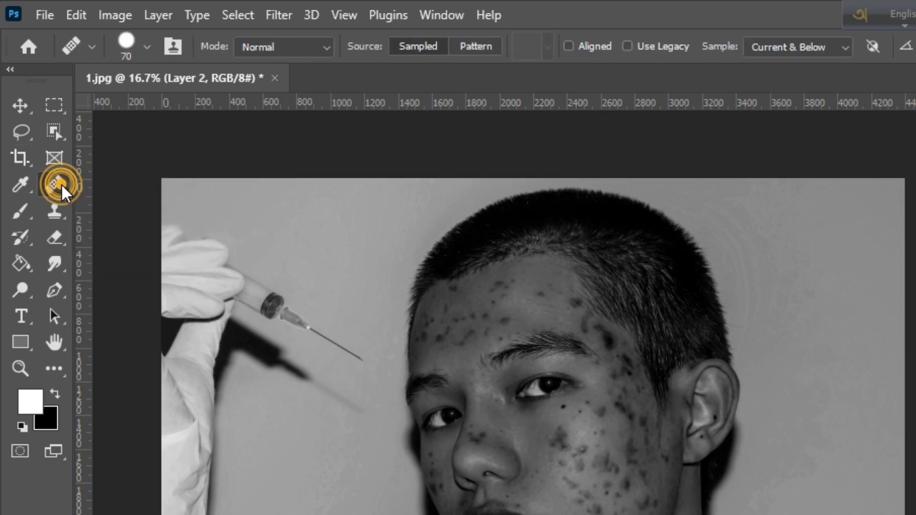
{"action": "left_click", "coordinate": [797, 47]}
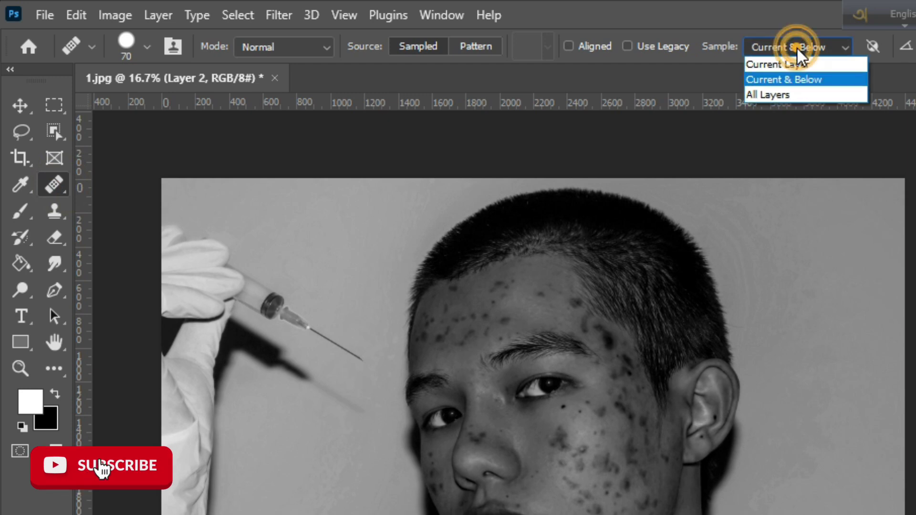
{"action": "left_click", "coordinate": [805, 80]}
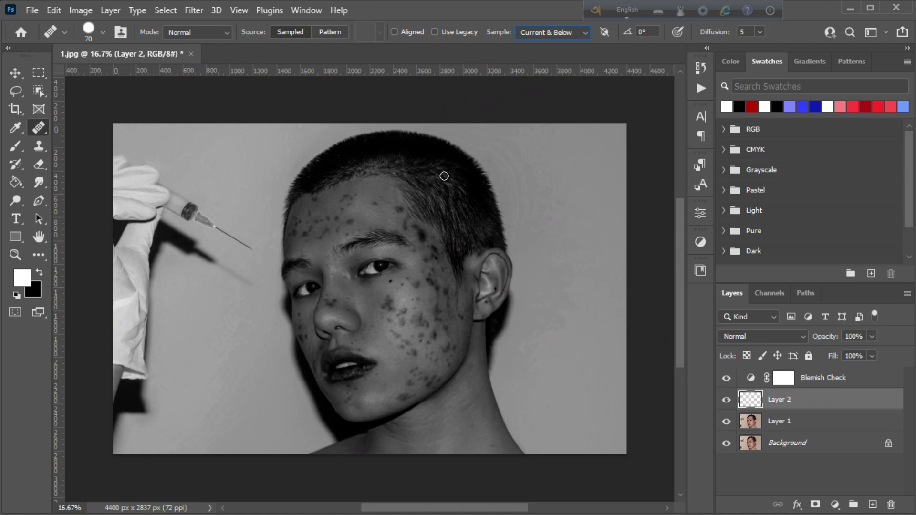
Step: Enlarge the healing brush to 90, sample clean skin below the eye and heal the blemishes on the inner cheek
{"action": "left_click_drag", "start_coordinate": [365, 329], "coordinate": [395, 329]}
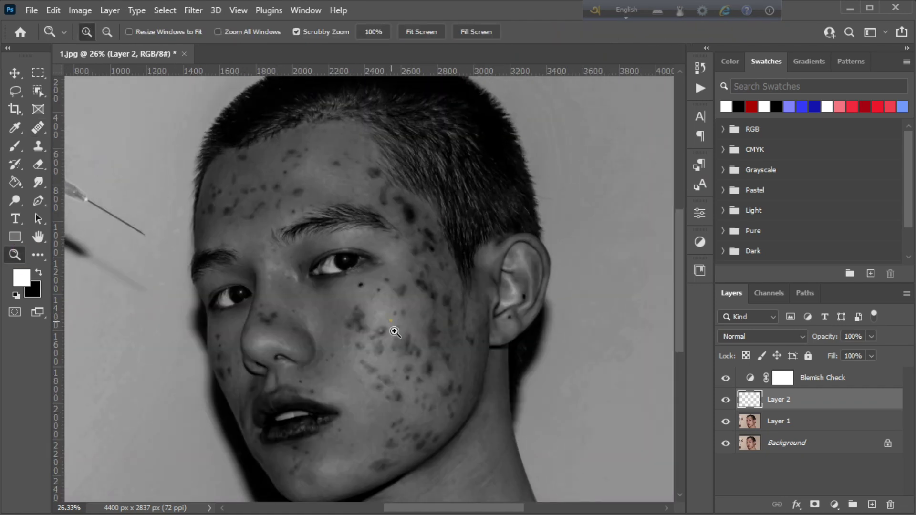
{"action": "key", "text": "]"}
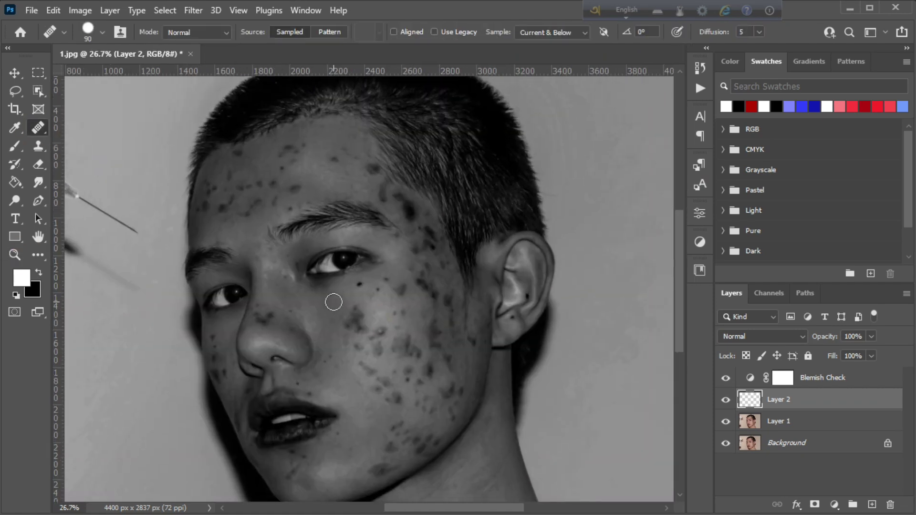
{"action": "key", "text": "alt"}
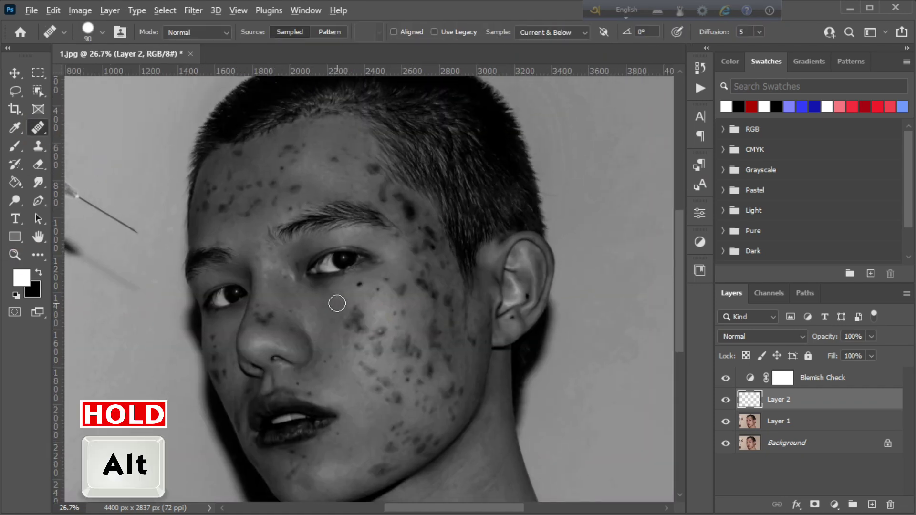
{"action": "left_click", "coordinate": [338, 302], "text": "alt"}
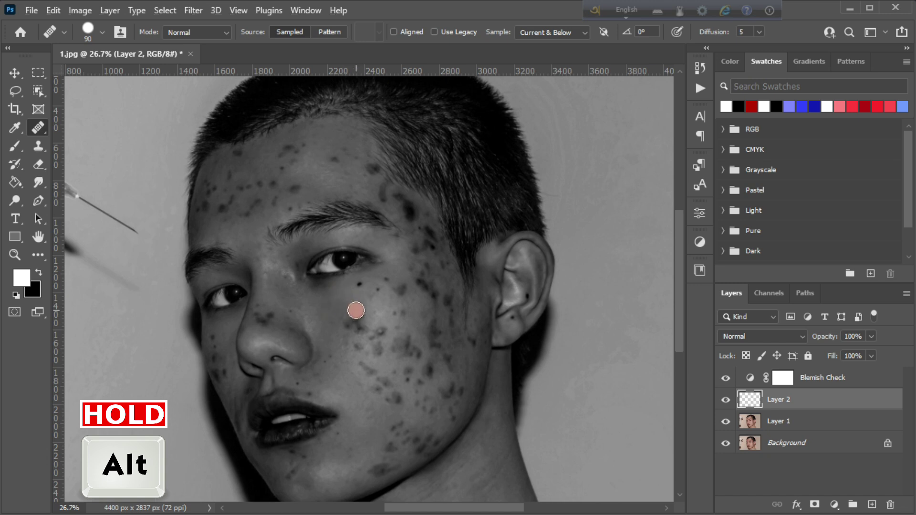
{"action": "mouse_move", "coordinate": [351, 306]}
{"action": "left_mouse_down"}
{"action": "mouse_move", "coordinate": [345, 326]}
{"action": "mouse_move", "coordinate": [362, 323]}
{"action": "mouse_move", "coordinate": [359, 331]}
{"action": "mouse_move", "coordinate": [352, 319]}
{"action": "mouse_move", "coordinate": [374, 337]}
{"action": "left_mouse_up"}
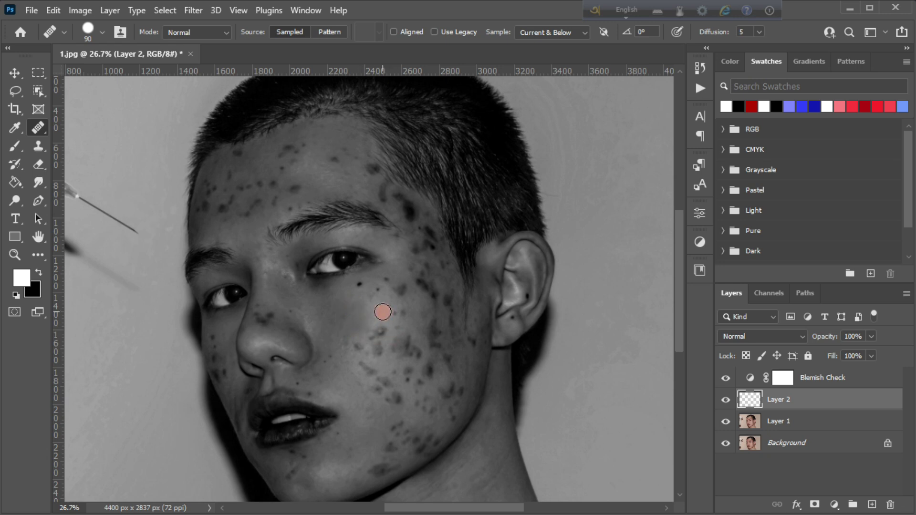
Step: Heal the dark spots across the upper cheek with fresh skin samples, checking the result without the Blemish Check layer
{"action": "scroll", "coordinate": [382, 312], "scroll_direction": "up", "scroll_amount": 1}
{"action": "left_click", "coordinate": [375, 319], "text": "alt"}
{"action": "left_click", "coordinate": [381, 294]}
{"action": "left_click", "coordinate": [402, 299]}
{"action": "left_click", "coordinate": [400, 325]}
{"action": "left_click", "coordinate": [400, 289], "text": "alt"}
{"action": "left_click_drag", "start_coordinate": [415, 286], "coordinate": [432, 305]}
{"action": "left_click", "coordinate": [450, 317]}
{"action": "left_click", "coordinate": [726, 378]}
{"action": "left_click", "coordinate": [726, 378]}
Step: Heal the blemishes across the middle of the cheek using a newly sampled patch of clean skin
{"action": "left_click", "coordinate": [367, 358]}
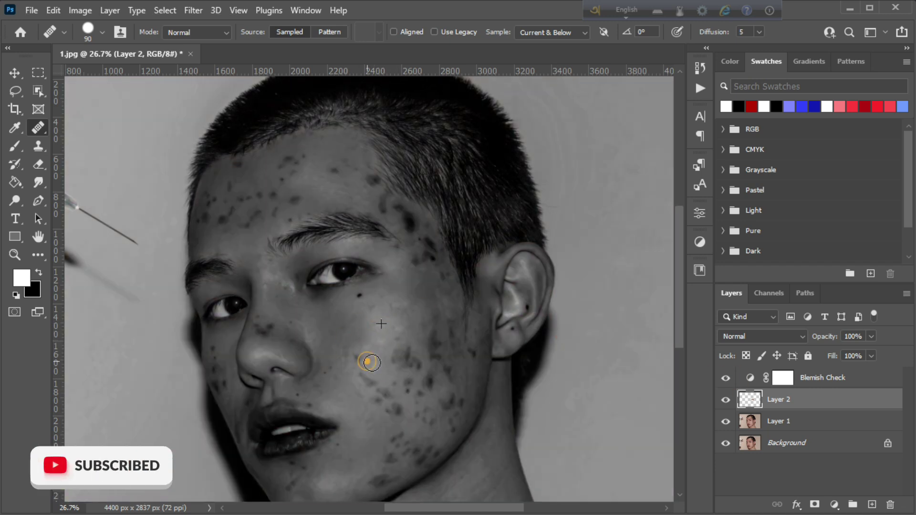
{"action": "left_click", "coordinate": [397, 364]}
{"action": "left_click", "coordinate": [421, 364]}
{"action": "left_click", "coordinate": [416, 322], "text": "alt"}
{"action": "mouse_move", "coordinate": [432, 352]}
{"action": "left_mouse_down"}
{"action": "mouse_move", "coordinate": [435, 305]}
{"action": "mouse_move", "coordinate": [465, 355]}
{"action": "mouse_move", "coordinate": [474, 344]}
{"action": "mouse_move", "coordinate": [484, 370]}
{"action": "mouse_move", "coordinate": [428, 353]}
{"action": "mouse_move", "coordinate": [453, 388]}
{"action": "mouse_move", "coordinate": [430, 372]}
{"action": "mouse_move", "coordinate": [393, 383]}
{"action": "mouse_move", "coordinate": [375, 374]}
{"action": "left_mouse_up"}
Step: Heal the blemishes along the hairline and temple, checking the result with the Blemish Check layer hidden
{"action": "scroll", "coordinate": [351, 240], "scroll_direction": "up", "scroll_amount": 2}
{"action": "left_click", "coordinate": [335, 227]}
{"action": "mouse_move", "coordinate": [373, 235]}
{"action": "left_mouse_down"}
{"action": "mouse_move", "coordinate": [382, 264]}
{"action": "mouse_move", "coordinate": [408, 282]}
{"action": "left_mouse_up"}
{"action": "left_click", "coordinate": [726, 381]}
{"action": "left_click", "coordinate": [726, 381]}
{"action": "left_click_drag", "start_coordinate": [418, 313], "coordinate": [432, 315]}
Step: Heal the remaining dark spots on the lower cheek and along the jaw
{"action": "scroll", "coordinate": [442, 329], "scroll_direction": "down", "scroll_amount": 3}
{"action": "left_click", "coordinate": [394, 397]}
{"action": "left_click_drag", "start_coordinate": [449, 389], "coordinate": [462, 393]}
{"action": "scroll", "coordinate": [451, 396], "scroll_direction": "down", "scroll_amount": 2}
{"action": "left_click_drag", "start_coordinate": [399, 380], "coordinate": [379, 419]}
{"action": "left_click_drag", "start_coordinate": [391, 406], "coordinate": [430, 394]}
Step: Paint over the blemishes across the forehead with the Healing Brush
{"action": "scroll", "coordinate": [363, 306], "scroll_direction": "up", "scroll_amount": 5}
{"action": "mouse_move", "coordinate": [288, 216]}
{"action": "left_mouse_down"}
{"action": "mouse_move", "coordinate": [295, 256]}
{"action": "mouse_move", "coordinate": [232, 287]}
{"action": "left_mouse_up"}
{"action": "left_click", "coordinate": [290, 273]}
{"action": "scroll", "coordinate": [267, 270], "scroll_direction": "up", "scroll_amount": 2}
{"action": "scroll", "coordinate": [231, 256], "scroll_direction": "down", "scroll_amount": 2}
{"action": "left_click_drag", "start_coordinate": [232, 257], "coordinate": [206, 259]}
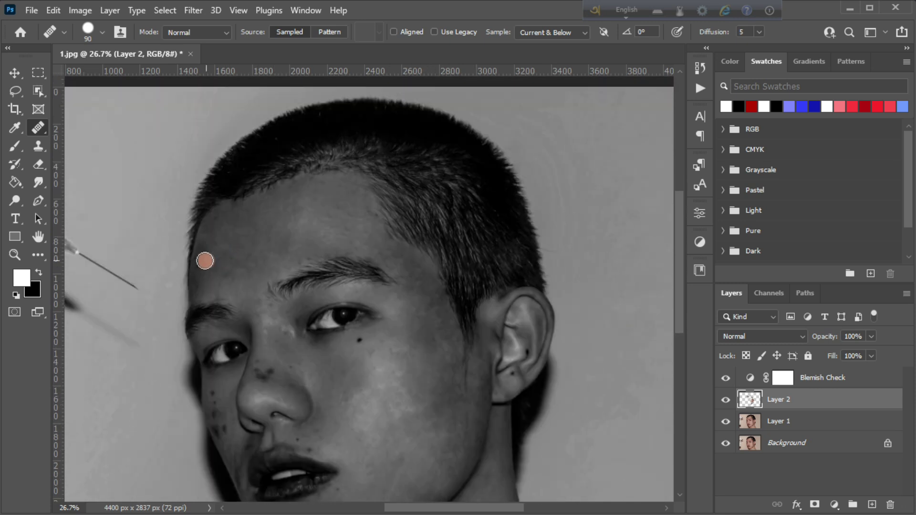
Step: Heal the spots on the nose and down the far cheek
{"action": "scroll", "coordinate": [238, 257], "scroll_direction": "down", "scroll_amount": 5}
{"action": "left_click_drag", "start_coordinate": [270, 251], "coordinate": [266, 272]}
{"action": "scroll", "coordinate": [262, 276], "scroll_direction": "down", "scroll_amount": 1}
{"action": "mouse_move", "coordinate": [207, 267]}
{"action": "left_mouse_down"}
{"action": "mouse_move", "coordinate": [244, 335]}
{"action": "mouse_move", "coordinate": [237, 315]}
{"action": "mouse_move", "coordinate": [242, 362]}
{"action": "left_mouse_up"}
{"action": "left_click", "coordinate": [216, 280], "text": "alt"}
Step: Reduce the healing brush to 60 and heal the small spots around the mouth and on the chin
{"action": "key", "text": "bracketleft"}
{"action": "key", "text": "bracketleft"}
{"action": "key", "text": "bracketleft"}
{"action": "left_click", "coordinate": [231, 327], "text": "alt"}
{"action": "left_click_drag", "start_coordinate": [309, 326], "coordinate": [304, 322]}
{"action": "scroll", "coordinate": [305, 329], "scroll_direction": "down", "scroll_amount": 2}
{"action": "left_click_drag", "start_coordinate": [318, 341], "coordinate": [309, 343]}
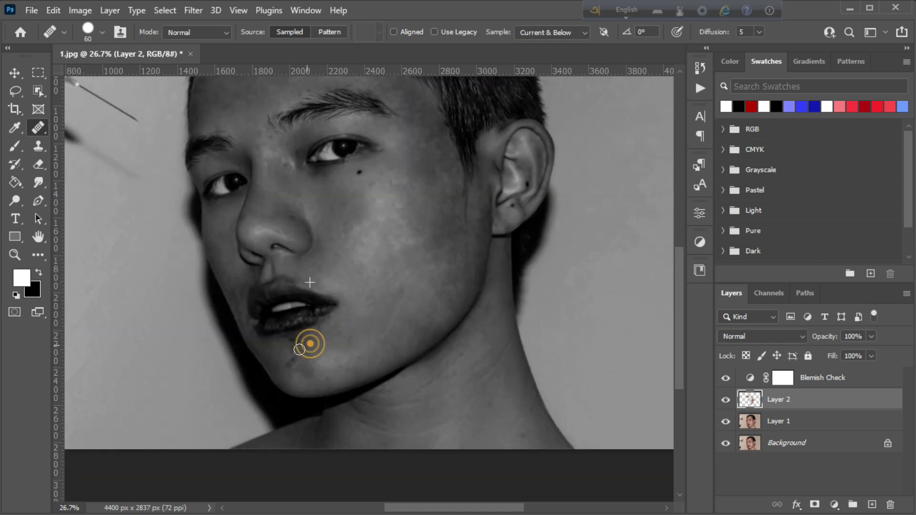
{"action": "left_click_drag", "start_coordinate": [310, 344], "coordinate": [295, 340]}
Step: Preview the retouched skin in color with Blemish Check hidden, and delete the Blemish Check layer
{"action": "left_click", "coordinate": [726, 378]}
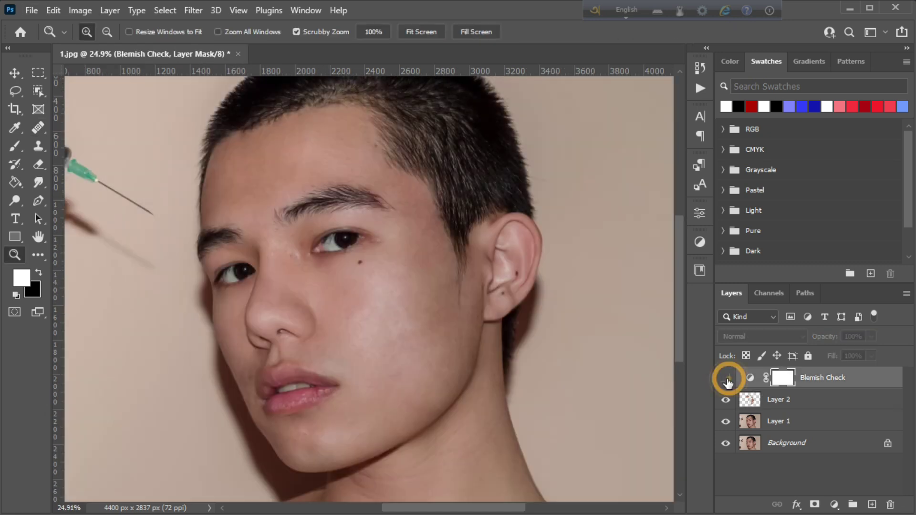
{"action": "left_click", "coordinate": [726, 378]}
{"action": "key", "text": "j"}
{"action": "scroll", "coordinate": [365, 444], "scroll_direction": "down", "scroll_amount": 2}
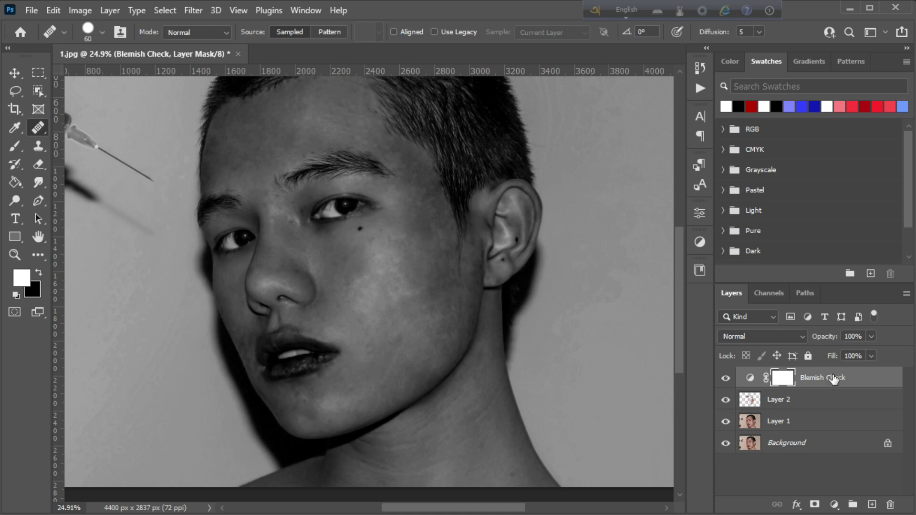
{"action": "left_click_drag", "start_coordinate": [835, 379], "coordinate": [892, 505]}
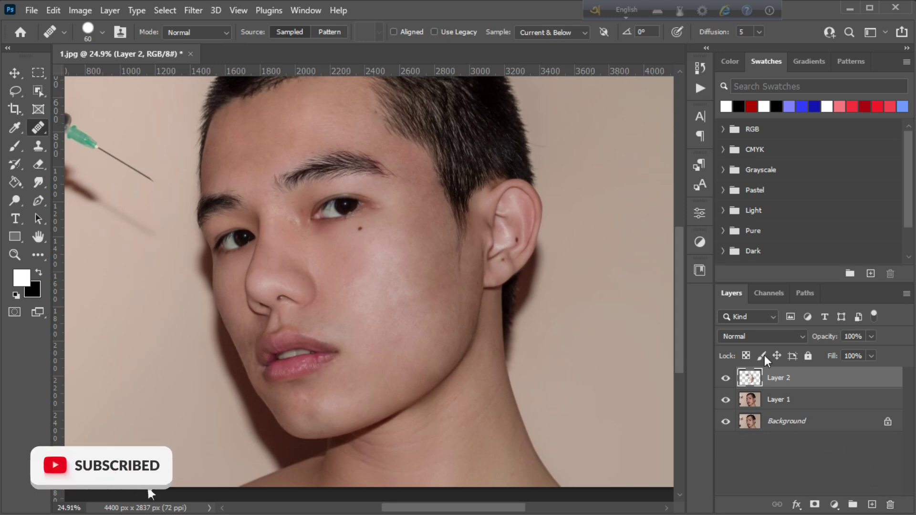
Step: Toggle Layer 2's visibility to compare the face before and after healing
{"action": "left_click", "coordinate": [726, 378]}
{"action": "left_click", "coordinate": [14, 255]}
{"action": "scroll", "coordinate": [535, 463], "scroll_direction": "down", "scroll_amount": 2}
{"action": "left_click", "coordinate": [726, 378]}
{"action": "left_click", "coordinate": [726, 380]}
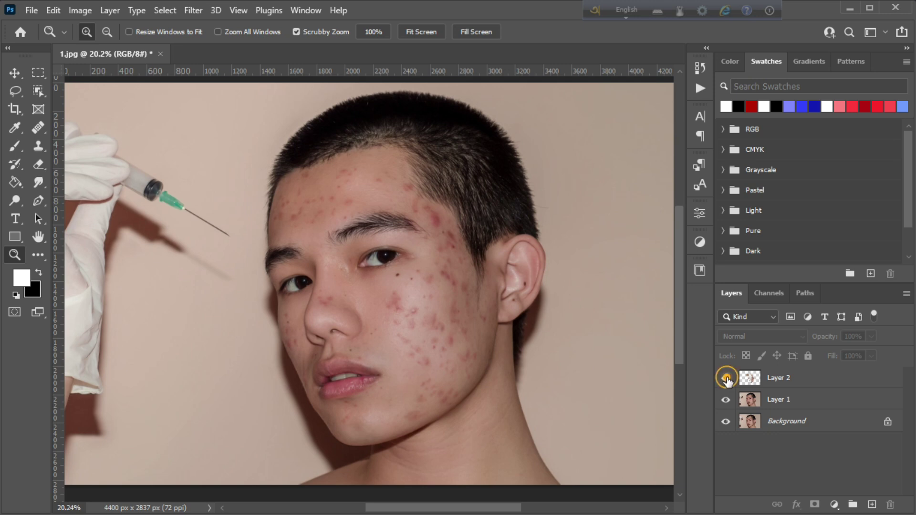
{"action": "left_click", "coordinate": [727, 378]}
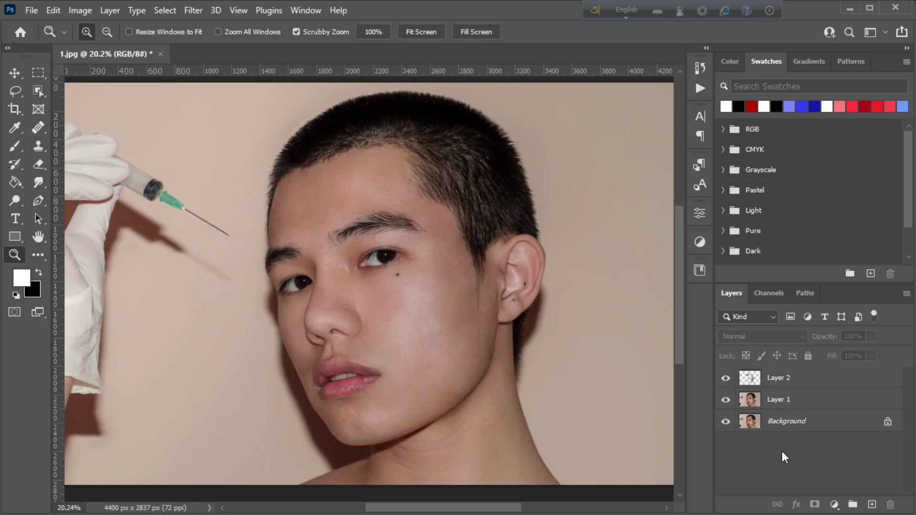
Step: Stamp all visible layers into a new top layer and set its blend mode to Vivid Light
{"action": "key", "text": "ctrl+alt+shift+e"}
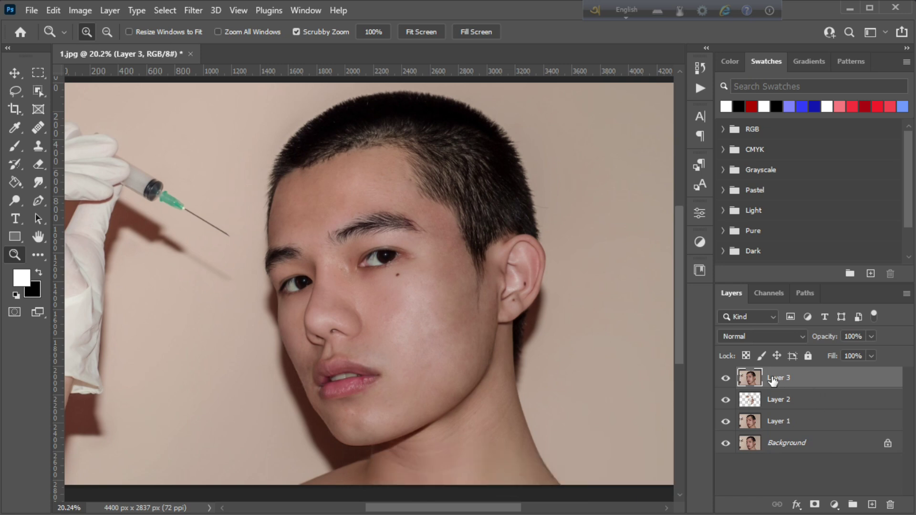
{"action": "left_click", "coordinate": [738, 334]}
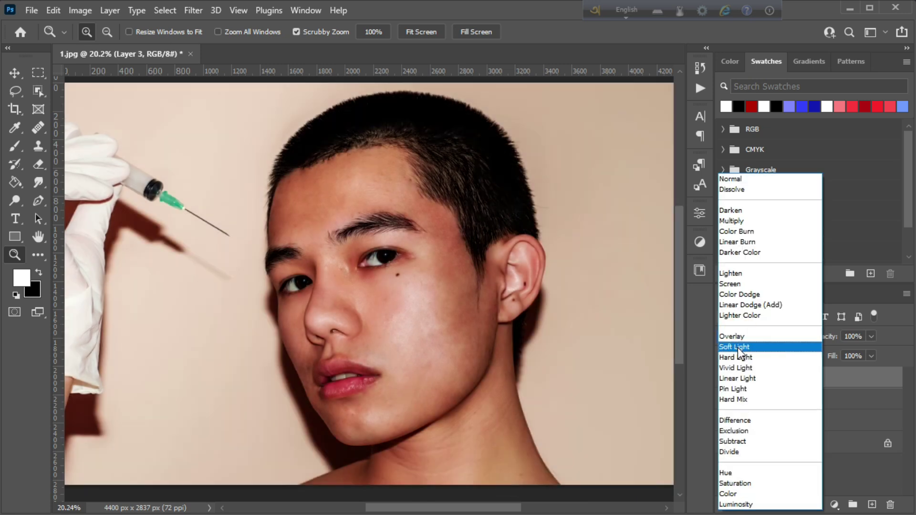
{"action": "left_click", "coordinate": [737, 367]}
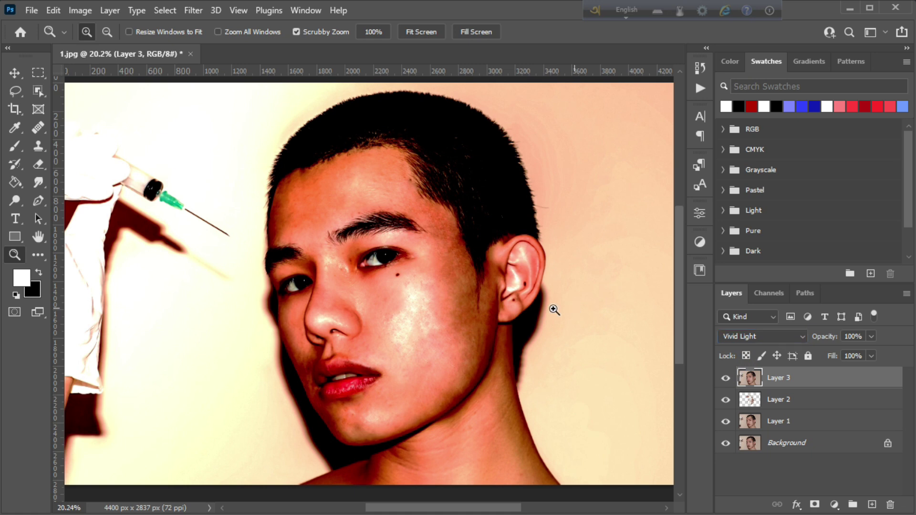
Step: Invert the colors of the Vivid Light layer, Layer 3
{"action": "left_click", "coordinate": [81, 10]}
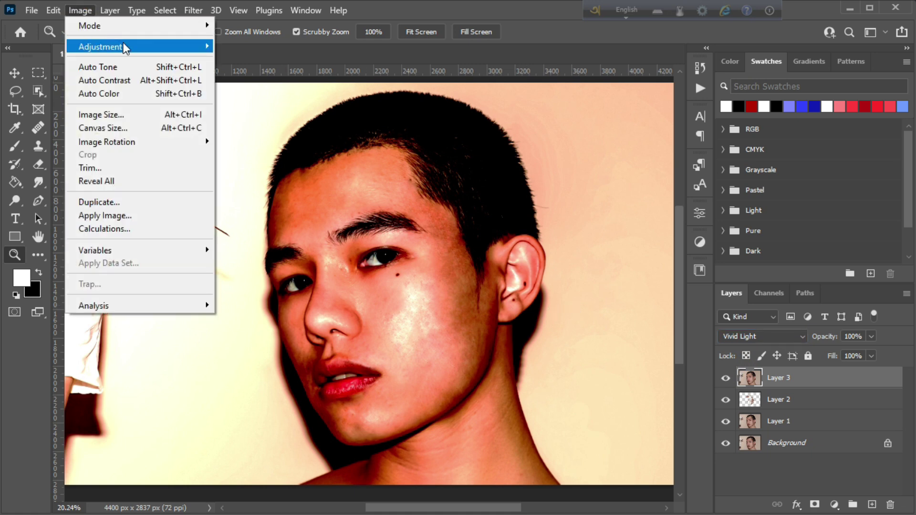
{"action": "mouse_move", "coordinate": [123, 47]}
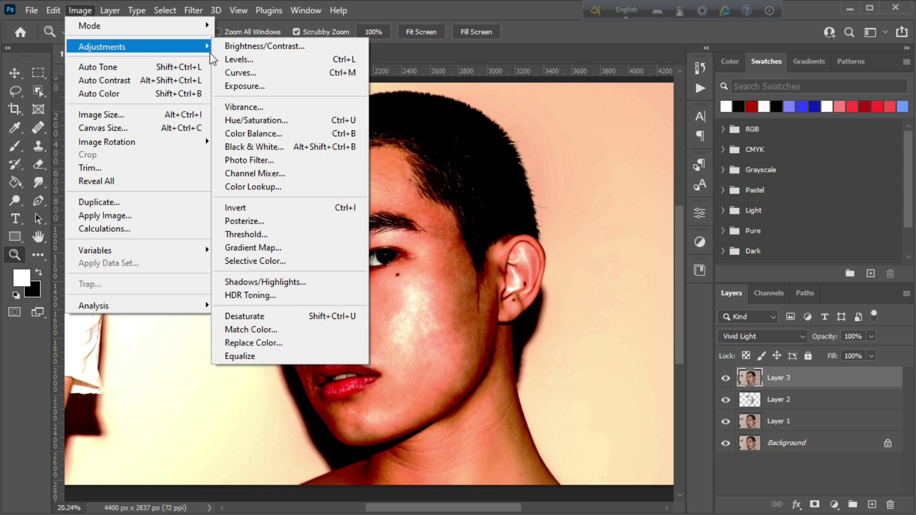
{"action": "left_click", "coordinate": [279, 208]}
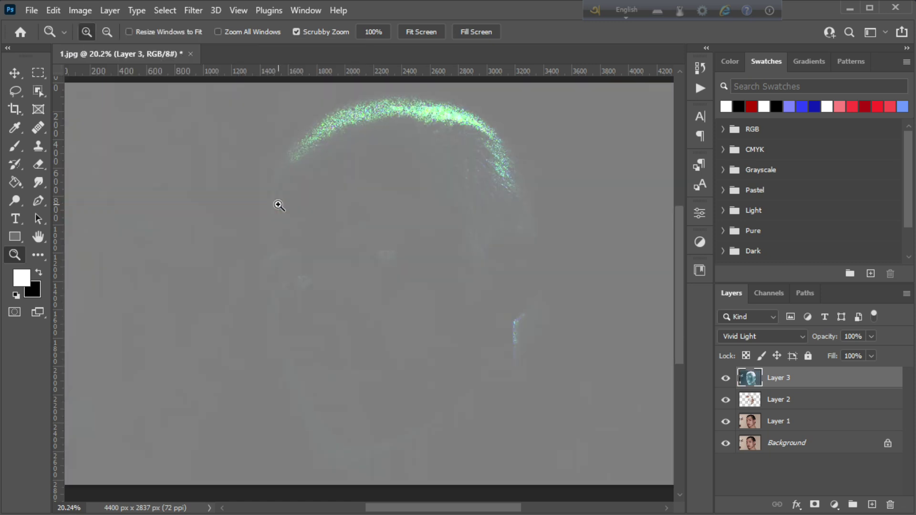
Step: Apply a High Pass filter to Layer 3 with a radius of 19.4 pixels
{"action": "left_click", "coordinate": [191, 12]}
{"action": "mouse_move", "coordinate": [233, 308]}
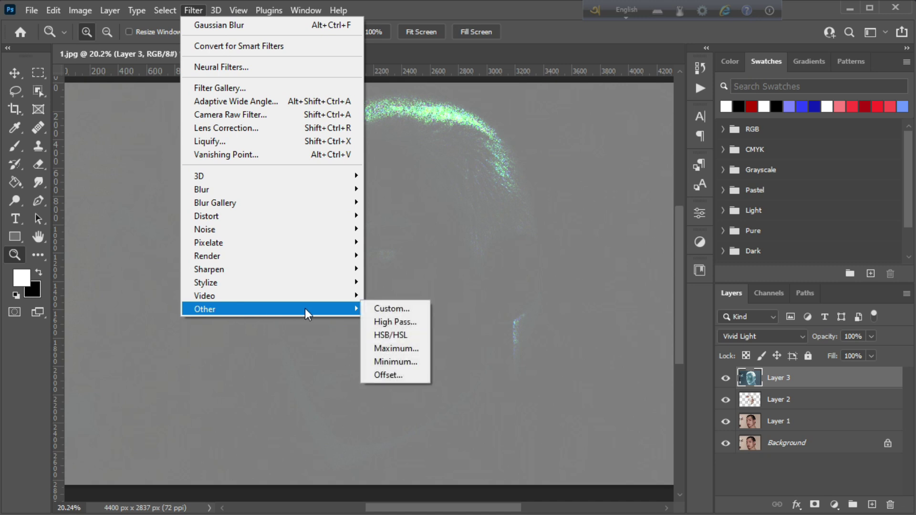
{"action": "left_click", "coordinate": [415, 321]}
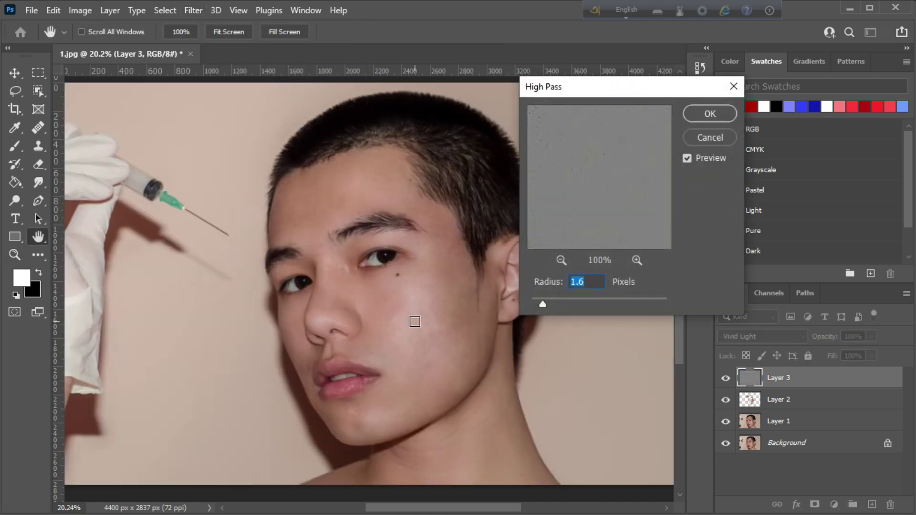
{"action": "left_click_drag", "start_coordinate": [545, 302], "coordinate": [591, 304]}
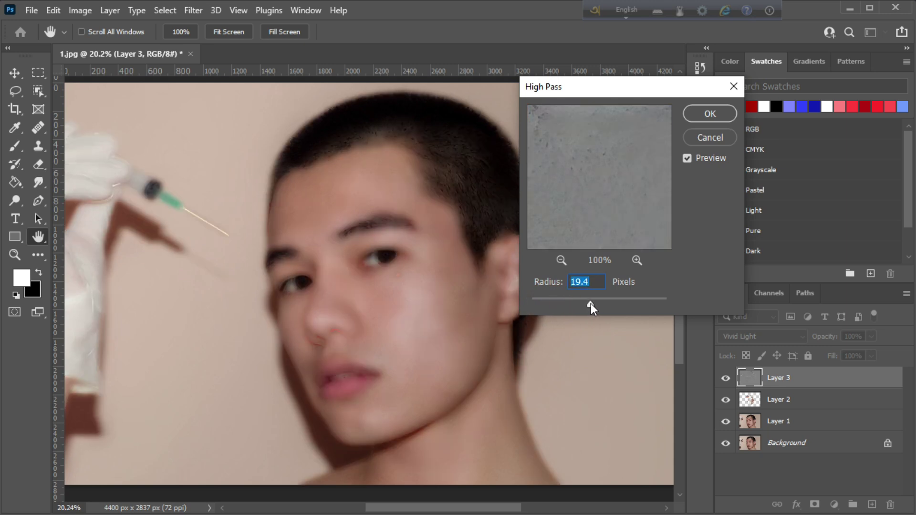
{"action": "left_click", "coordinate": [710, 114]}
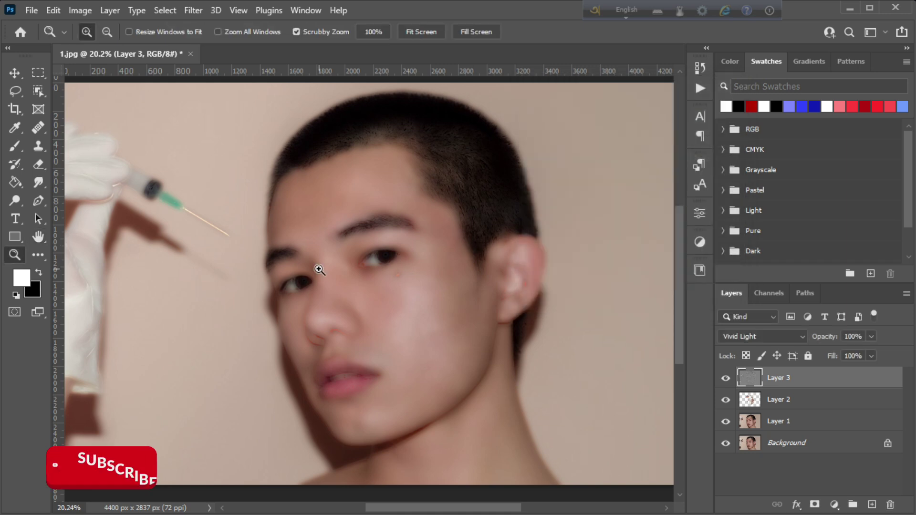
Step: Apply a Gaussian Blur with a radius of 6.0 pixels to Layer 3
{"action": "left_click", "coordinate": [203, 13]}
{"action": "mouse_move", "coordinate": [312, 191]}
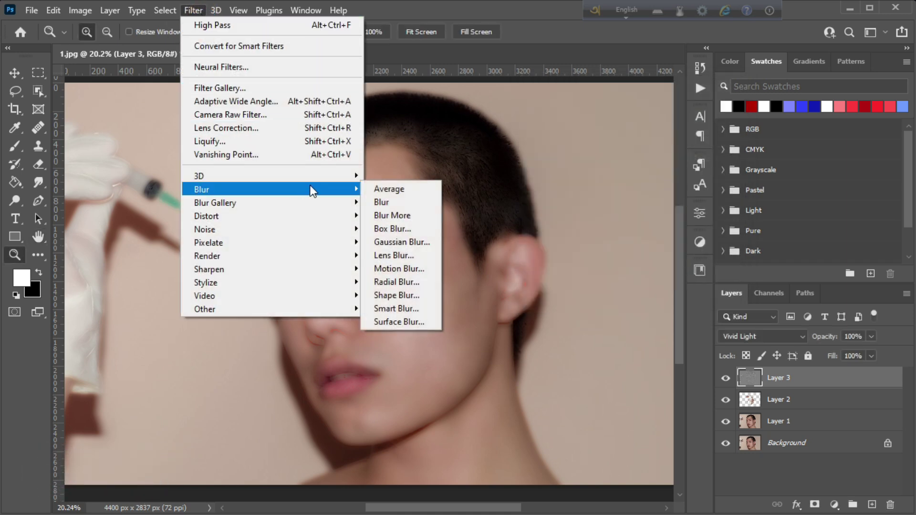
{"action": "left_click", "coordinate": [402, 244]}
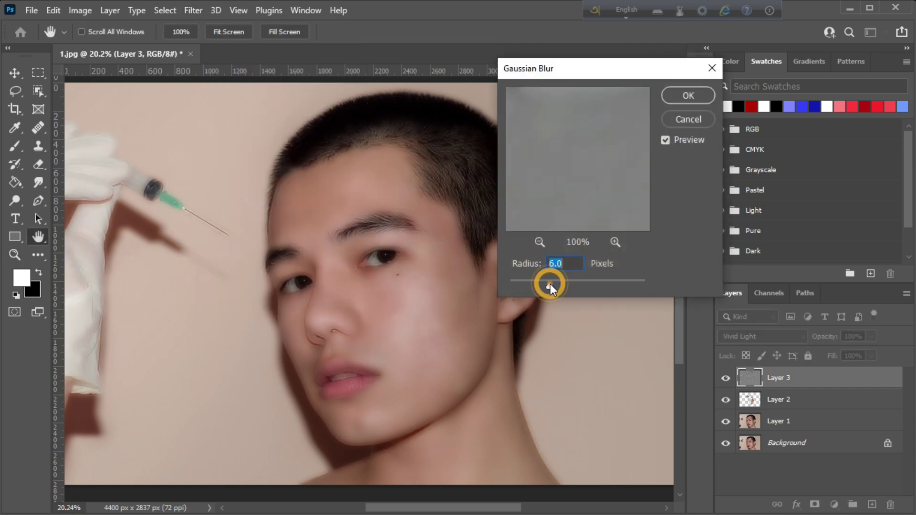
{"action": "left_click_drag", "start_coordinate": [554, 286], "coordinate": [553, 286]}
{"action": "left_click", "coordinate": [688, 95]}
Step: Add a layer mask to Layer 3 and invert it to black to hide the smoothing effect
{"action": "key", "text": "b"}
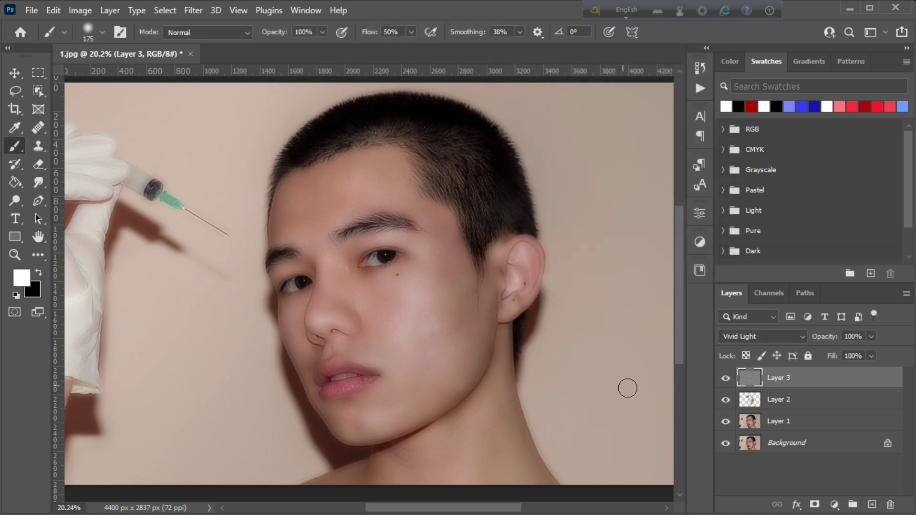
{"action": "left_click", "coordinate": [815, 504]}
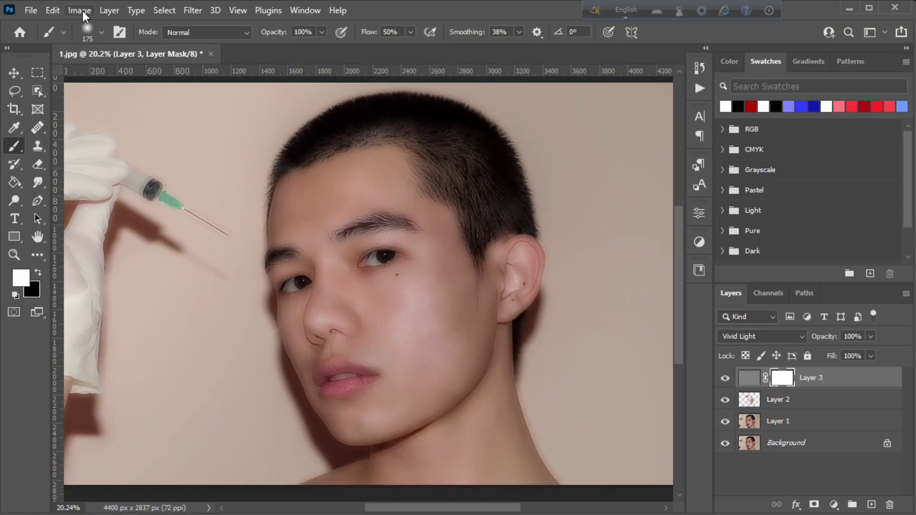
{"action": "left_click", "coordinate": [84, 15]}
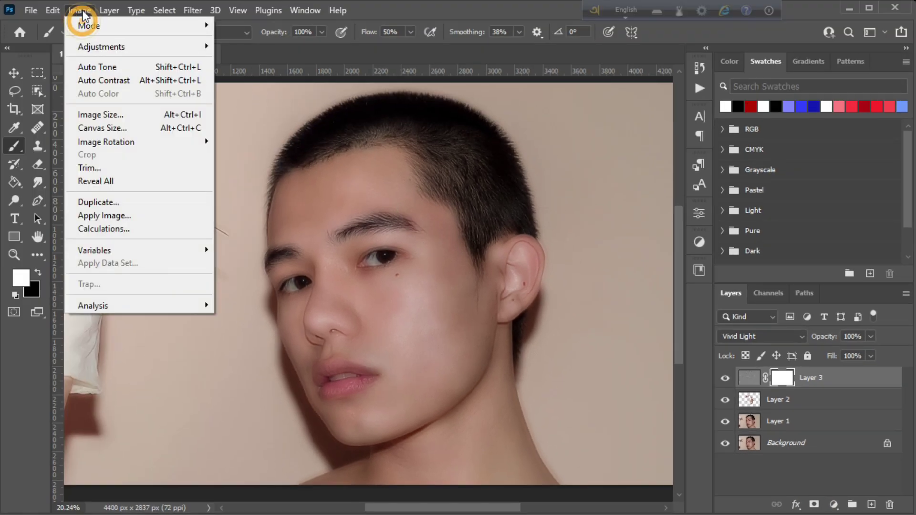
{"action": "mouse_move", "coordinate": [204, 46]}
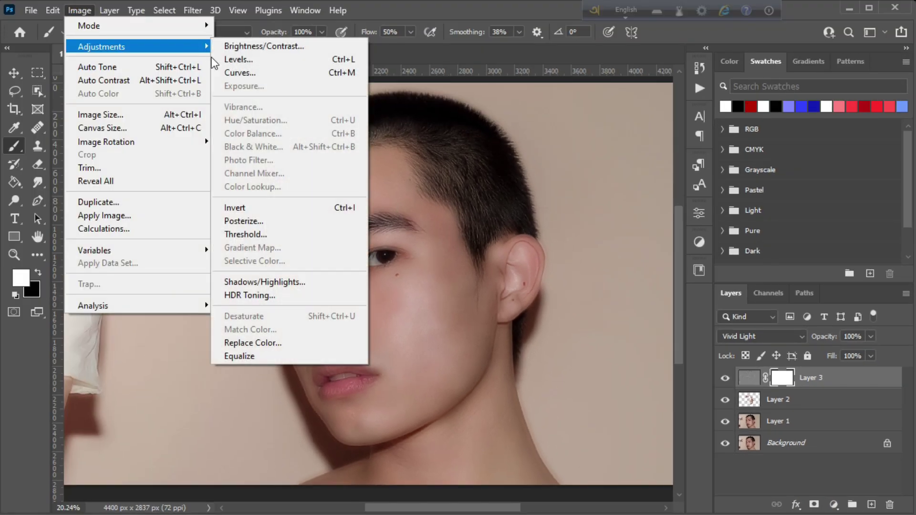
{"action": "left_click", "coordinate": [248, 207]}
Step: Set the Brush flow to 64% and paint white on Layer 3's mask over the cheek to reveal the smoothing
{"action": "left_click", "coordinate": [14, 255]}
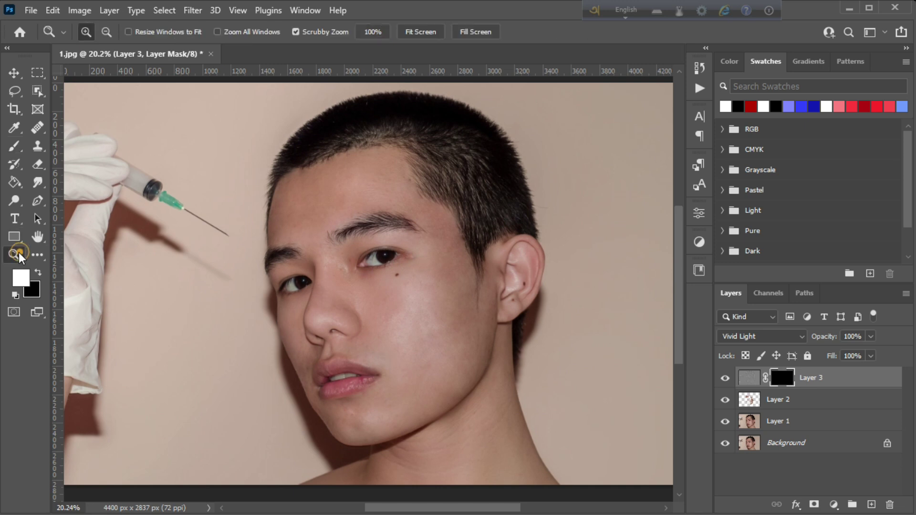
{"action": "left_click", "coordinate": [423, 337]}
{"action": "left_click_drag", "start_coordinate": [459, 321], "coordinate": [475, 361]}
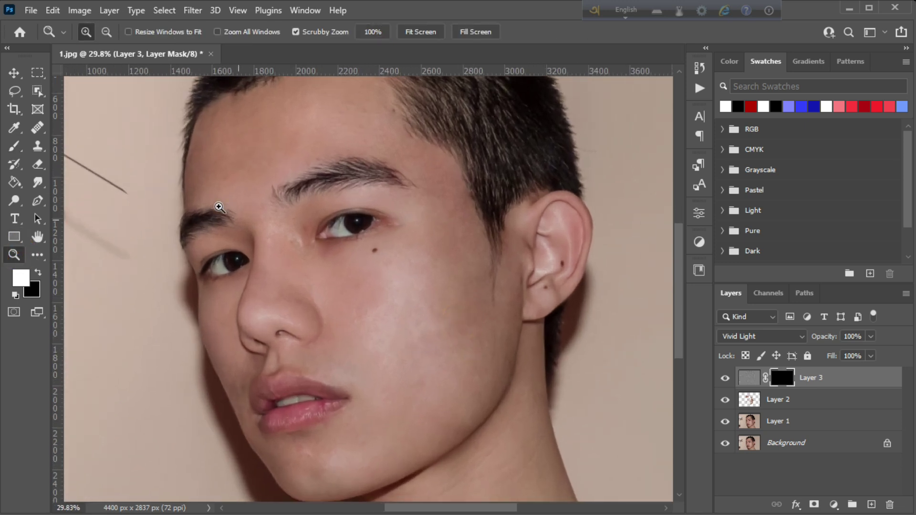
{"action": "left_click", "coordinate": [14, 146]}
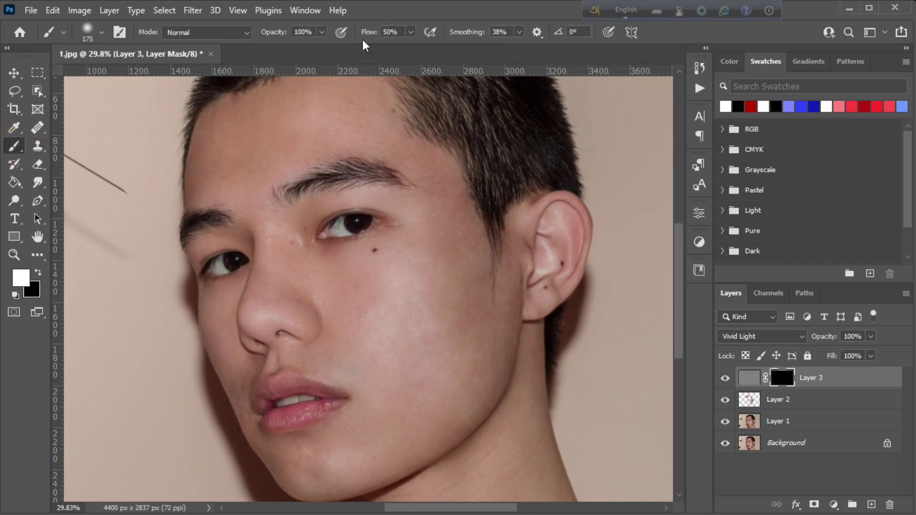
{"action": "left_click_drag", "start_coordinate": [370, 35], "coordinate": [376, 36]}
{"action": "left_click", "coordinate": [386, 349]}
{"action": "mouse_move", "coordinate": [451, 216]}
{"action": "left_mouse_down"}
{"action": "mouse_move", "coordinate": [464, 248]}
{"action": "mouse_move", "coordinate": [465, 236]}
{"action": "mouse_move", "coordinate": [428, 299]}
{"action": "left_mouse_up"}
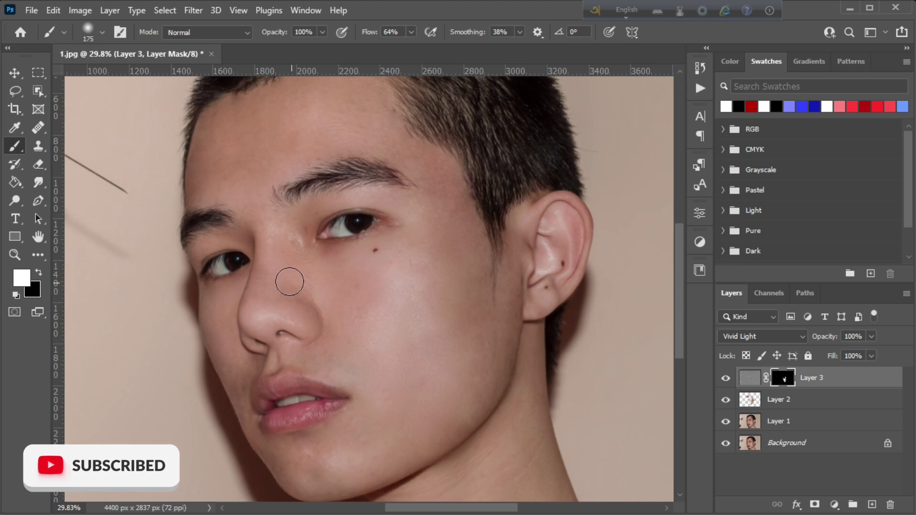
Step: Paint the smoothing in over the nose, forehead and remaining facial skin, enlarging the brush to 300 for the broad areas
{"action": "key", "text": "bracketleft"}
{"action": "key", "text": "bracketleft"}
{"action": "key", "text": "bracketleft"}
{"action": "key", "text": "bracketleft"}
{"action": "key", "text": "bracketright"}
{"action": "key", "text": "bracketright"}
{"action": "key", "text": "bracketright"}
{"action": "scroll", "coordinate": [229, 188], "scroll_direction": "up", "scroll_amount": 1}
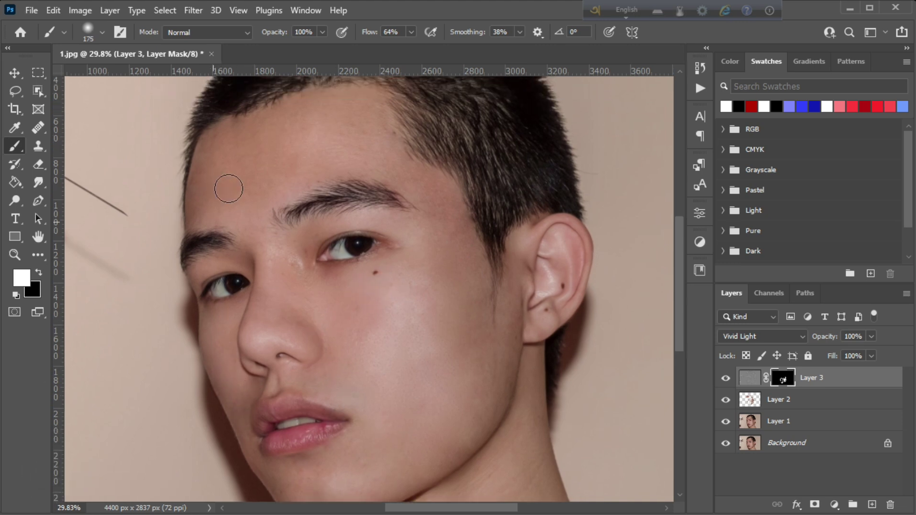
{"action": "scroll", "coordinate": [432, 323], "scroll_direction": "down", "scroll_amount": 4}
{"action": "left_click", "coordinate": [482, 325]}
{"action": "scroll", "coordinate": [334, 382], "scroll_direction": "up", "scroll_amount": 8}
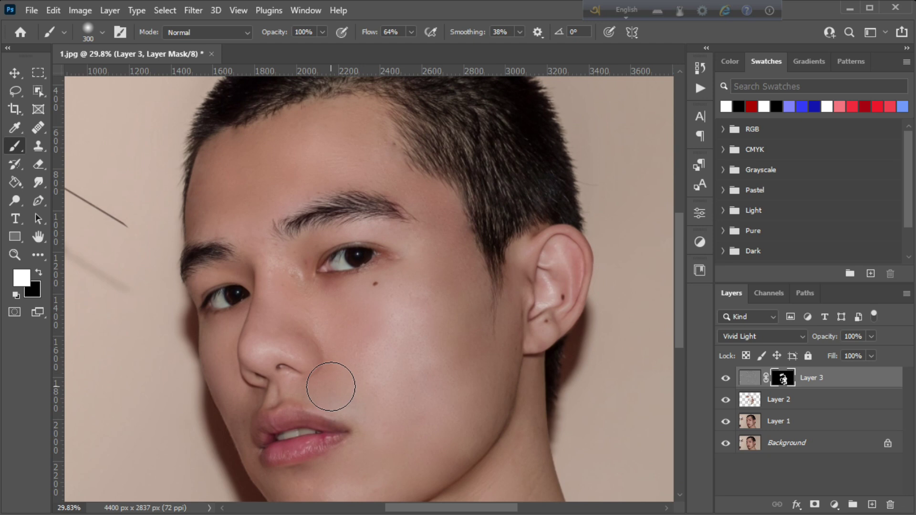
{"action": "key", "text": "bracketleft"}
{"action": "key", "text": "bracketleft"}
Step: Stamp all visible layers into a new merged layer above Layer 3
{"action": "left_click", "coordinate": [14, 255]}
{"action": "left_click_drag", "start_coordinate": [429, 337], "coordinate": [399, 337]}
{"action": "key", "text": "v"}
{"action": "key", "text": "ctrl+alt+shift+e"}
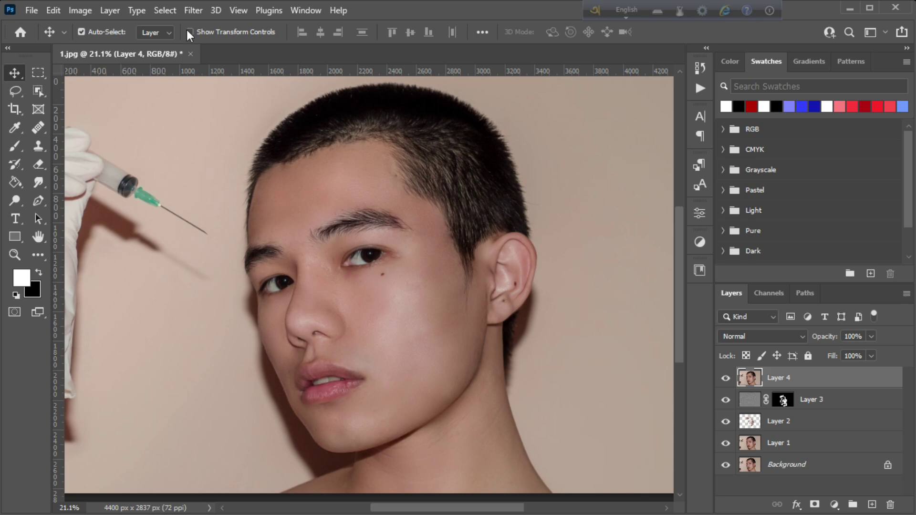
Step: Open the Camera Raw Filter on Layer 4 and set Texture to +60 to bring back skin detail
{"action": "left_click", "coordinate": [186, 8]}
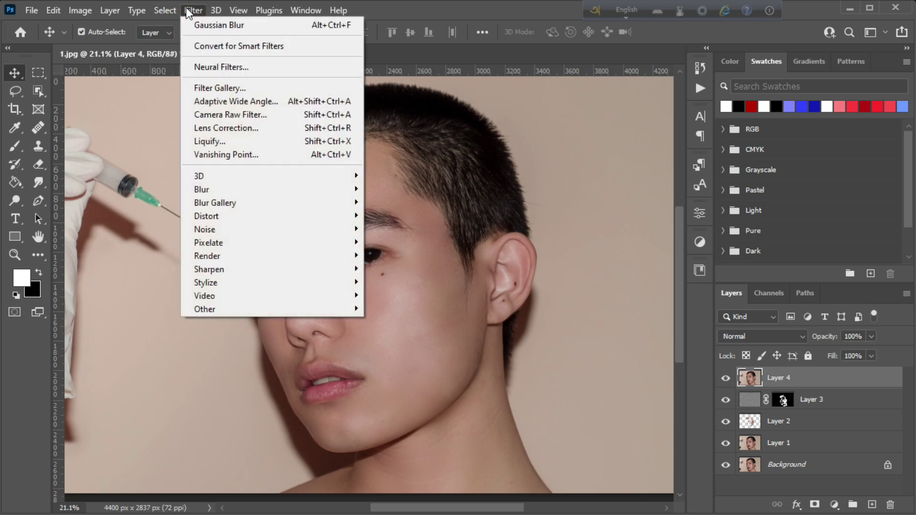
{"action": "left_click", "coordinate": [218, 115]}
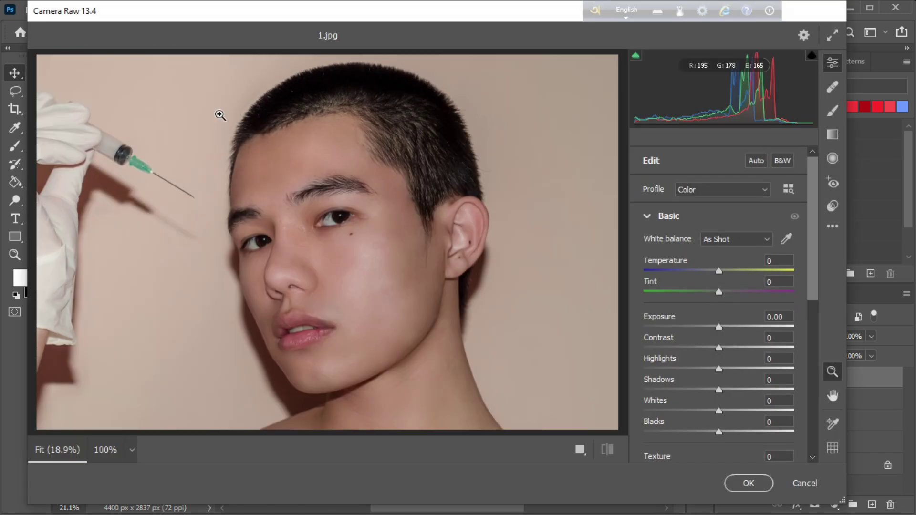
{"action": "left_click", "coordinate": [648, 216]}
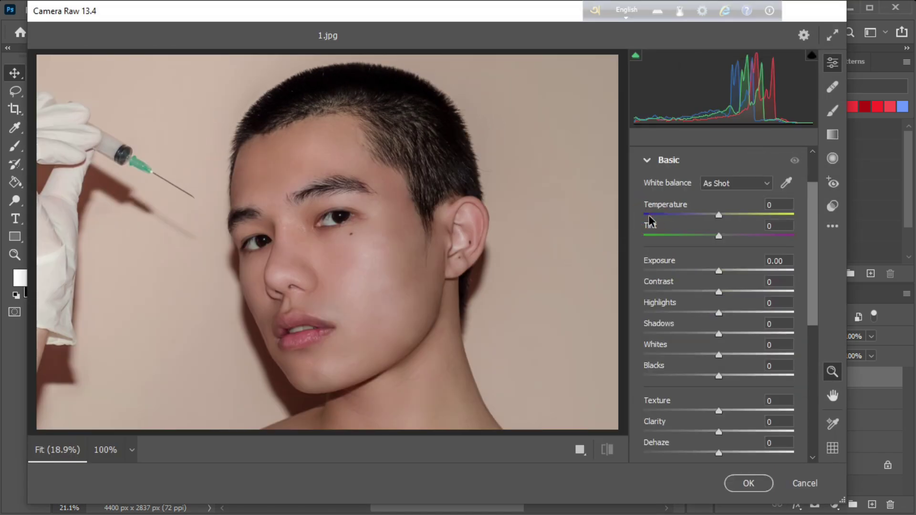
{"action": "left_click", "coordinate": [379, 293]}
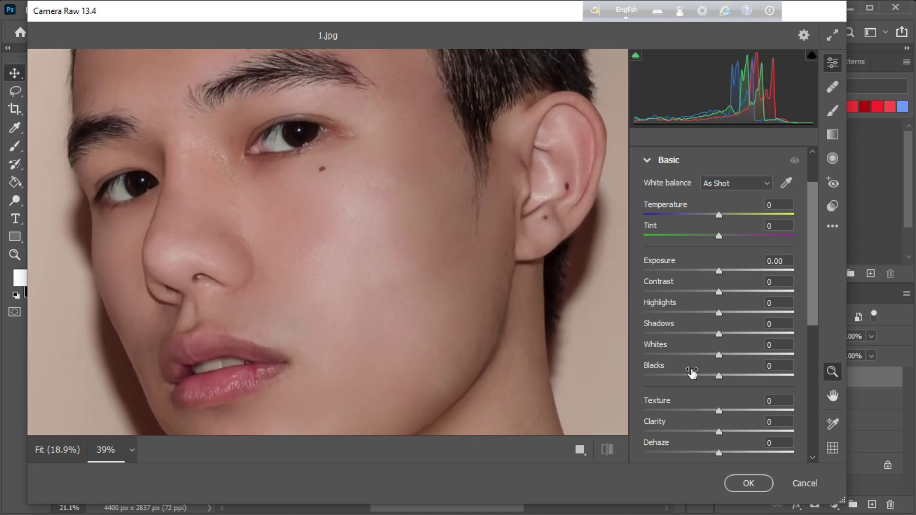
{"action": "scroll", "coordinate": [692, 371], "scroll_direction": "down", "scroll_amount": 1}
{"action": "scroll", "coordinate": [692, 372], "scroll_direction": "down", "scroll_amount": 1}
{"action": "left_click_drag", "start_coordinate": [719, 345], "coordinate": [767, 345]}
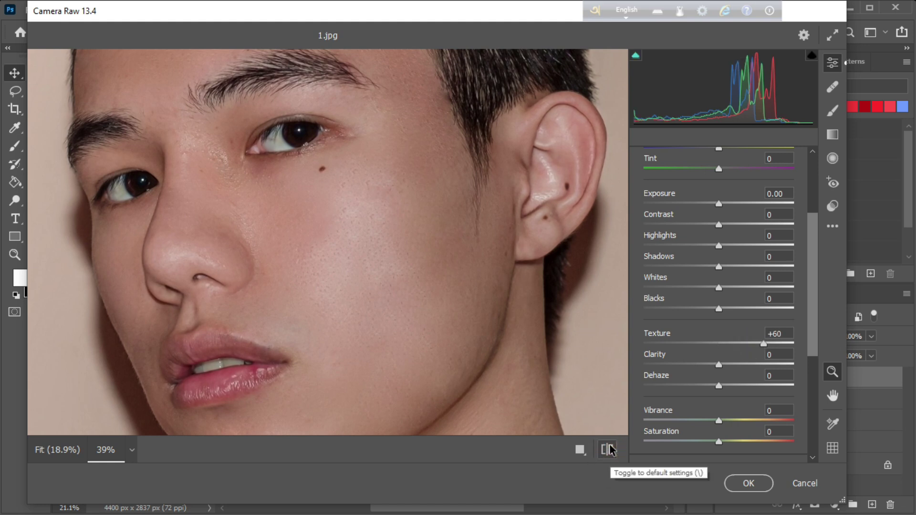
Step: Set Clarity to -28, comparing the face against the default settings while adjusting
{"action": "mouse_move", "coordinate": [718, 364]}
{"action": "left_mouse_down"}
{"action": "mouse_move", "coordinate": [740, 365]}
{"action": "mouse_move", "coordinate": [720, 365]}
{"action": "left_mouse_up"}
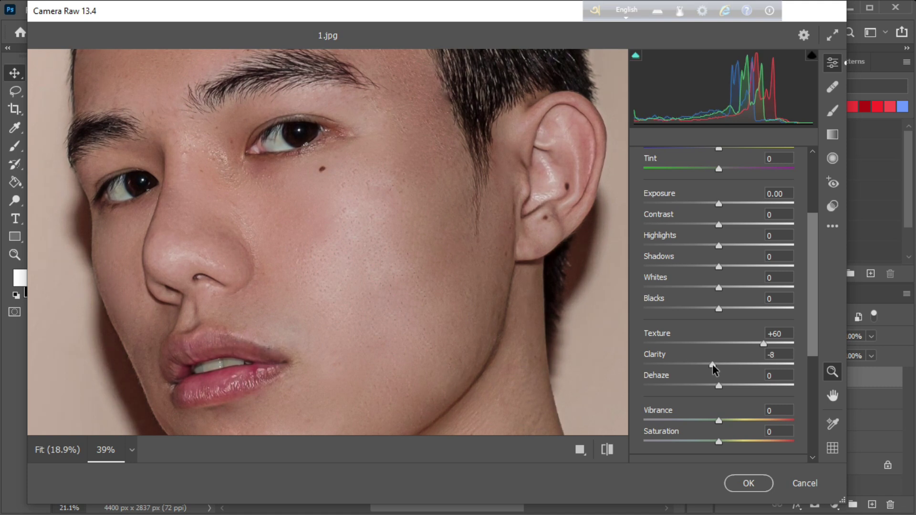
{"action": "left_click", "coordinate": [605, 452]}
{"action": "left_click", "coordinate": [605, 458]}
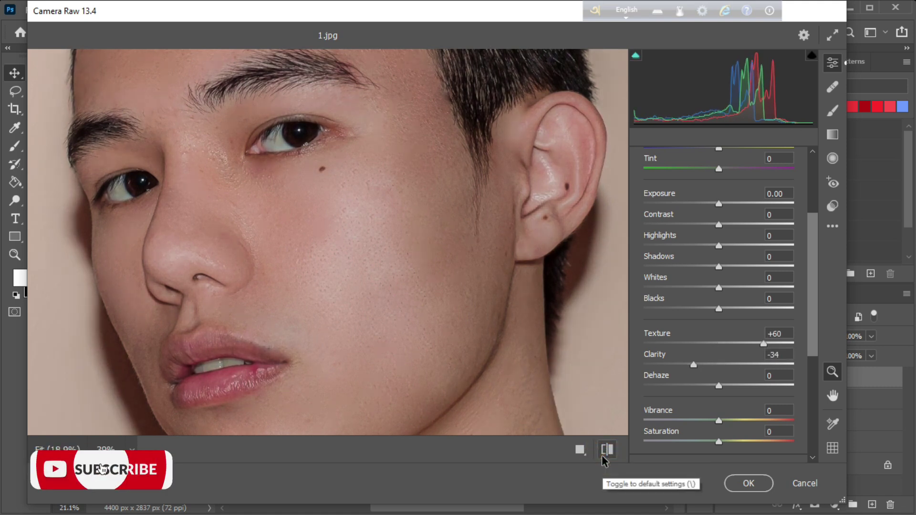
{"action": "left_click_drag", "start_coordinate": [713, 365], "coordinate": [700, 365]}
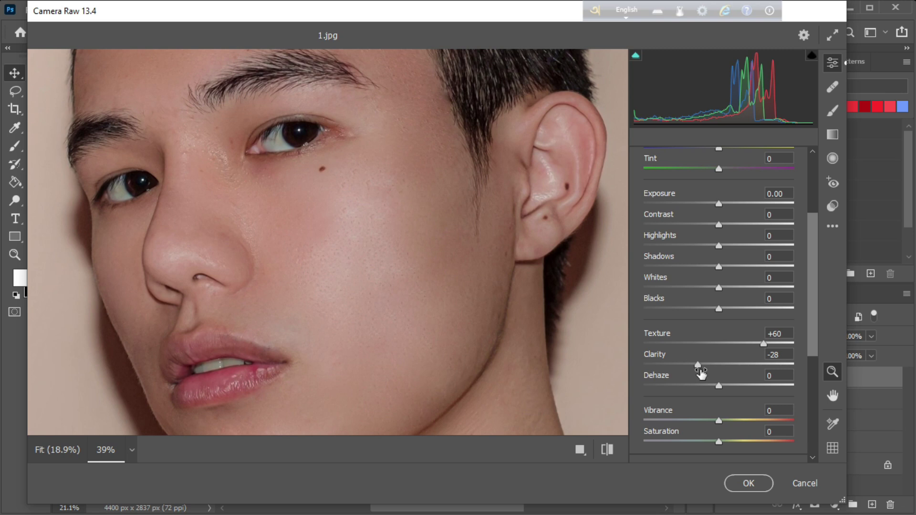
Step: In the Detail settings, set Sharpening to 13, Noise Reduction to 10 and Color Noise Reduction to 29
{"action": "scroll", "coordinate": [700, 374], "scroll_direction": "down", "scroll_amount": 3}
{"action": "left_click", "coordinate": [646, 363]}
{"action": "left_click", "coordinate": [656, 305]}
{"action": "left_click", "coordinate": [659, 333]}
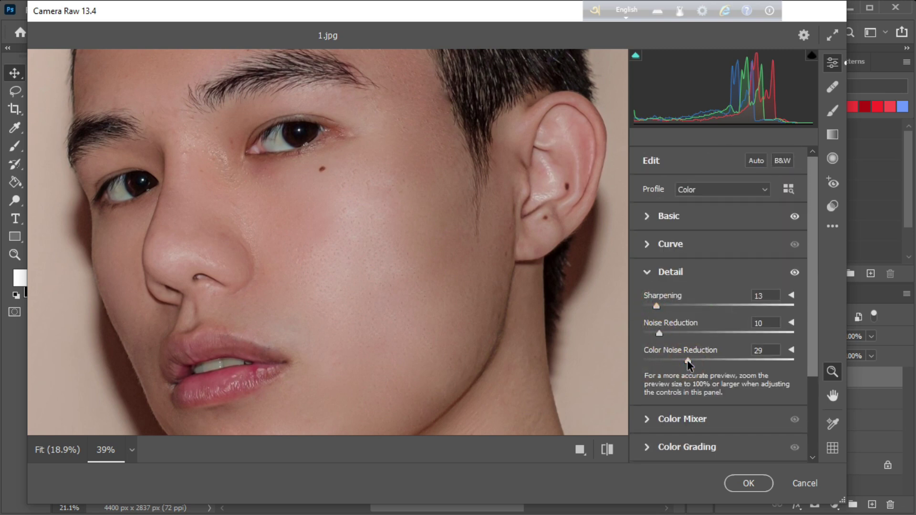
{"action": "left_click", "coordinate": [701, 273]}
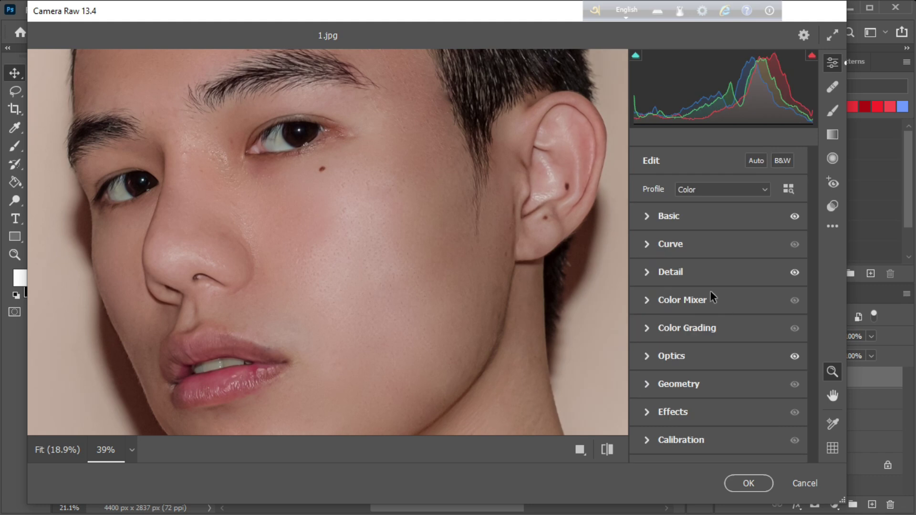
Step: Compare the portrait with its default settings and apply the Camera Raw adjustments
{"action": "left_click", "coordinate": [607, 449]}
{"action": "left_click", "coordinate": [607, 450]}
{"action": "left_click", "coordinate": [423, 243], "text": "alt"}
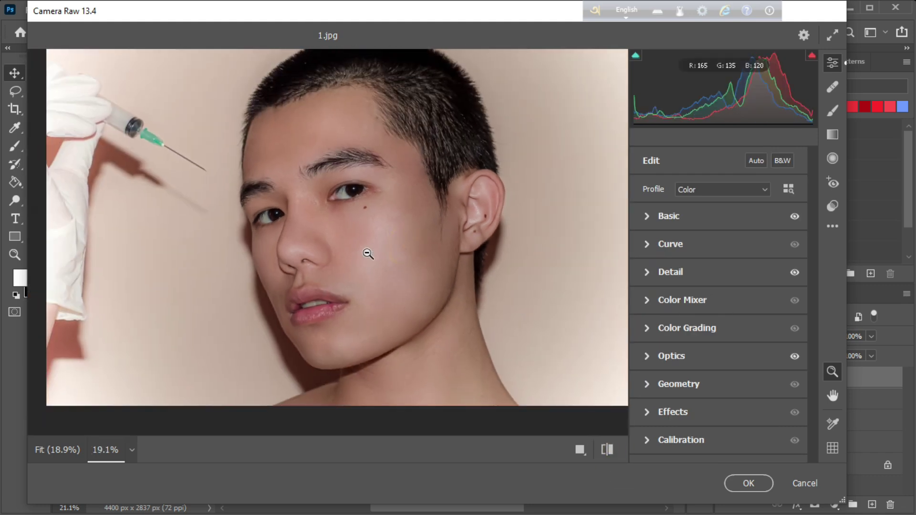
{"action": "left_click", "coordinate": [743, 477]}
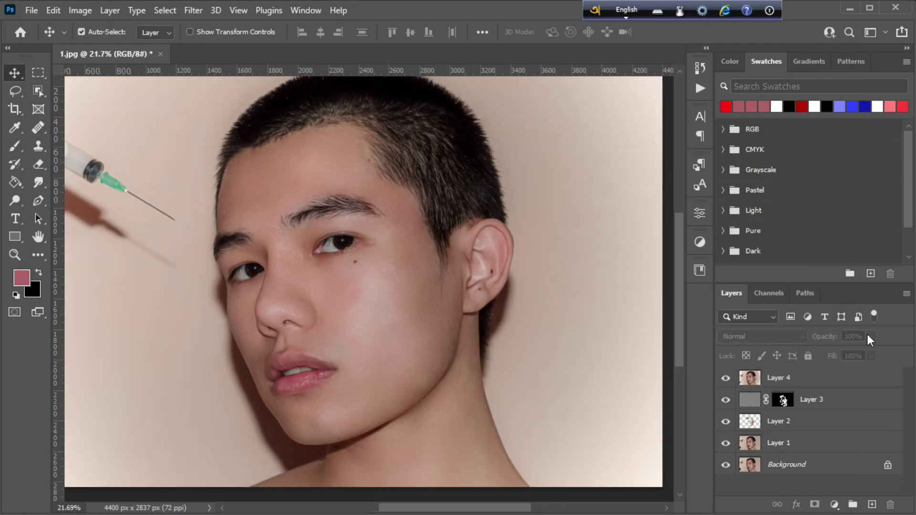
Step: Group Layer 1 through Layer 4 into a single layer group
{"action": "left_click", "coordinate": [790, 445]}
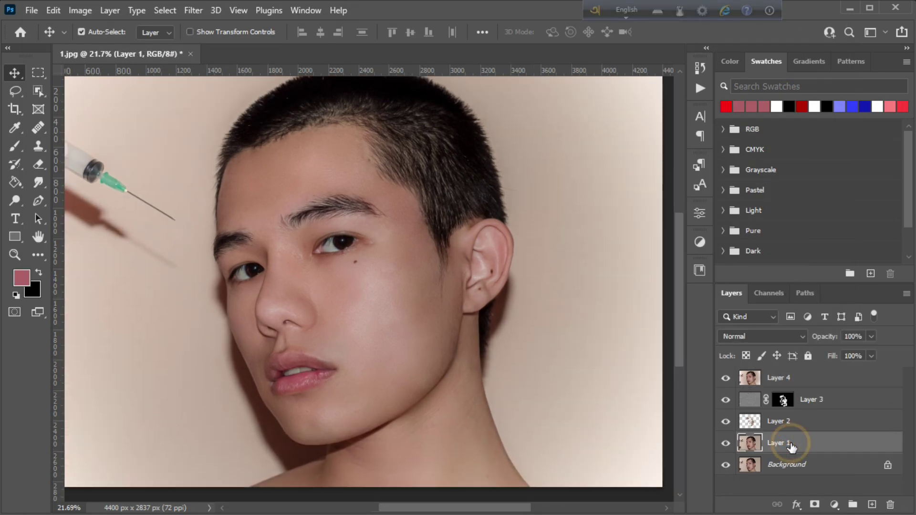
{"action": "left_click", "coordinate": [789, 382], "text": "shift"}
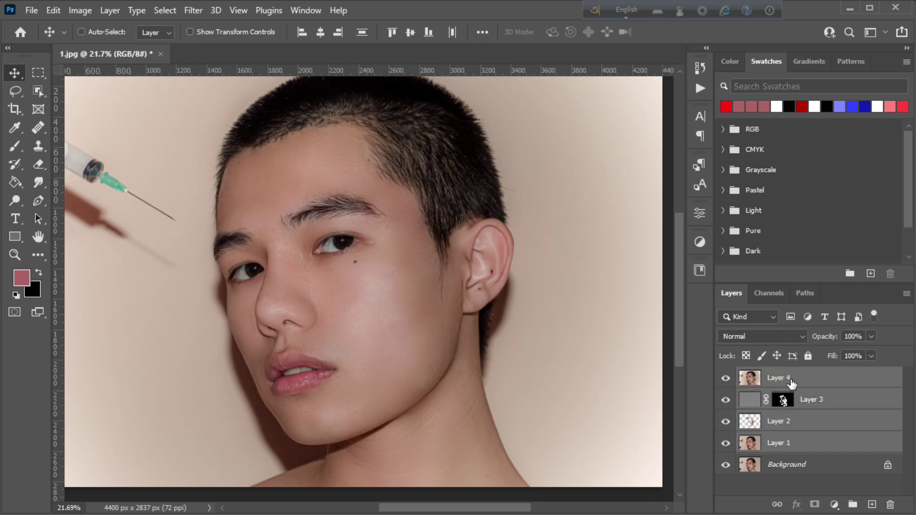
{"action": "key", "text": "ctrl+g"}
Step: Toggle the retouching group's visibility to compare the face close up before and after retouching
{"action": "key", "text": "z"}
{"action": "left_click_drag", "start_coordinate": [323, 288], "coordinate": [342, 335]}
{"action": "left_click", "coordinate": [724, 377]}
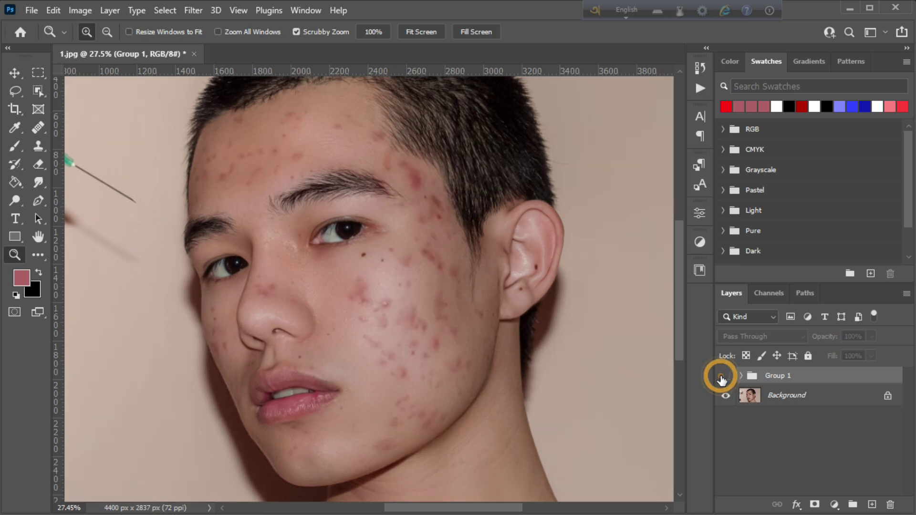
{"action": "left_click", "coordinate": [724, 376]}
{"action": "left_click_drag", "start_coordinate": [378, 338], "coordinate": [395, 374]}
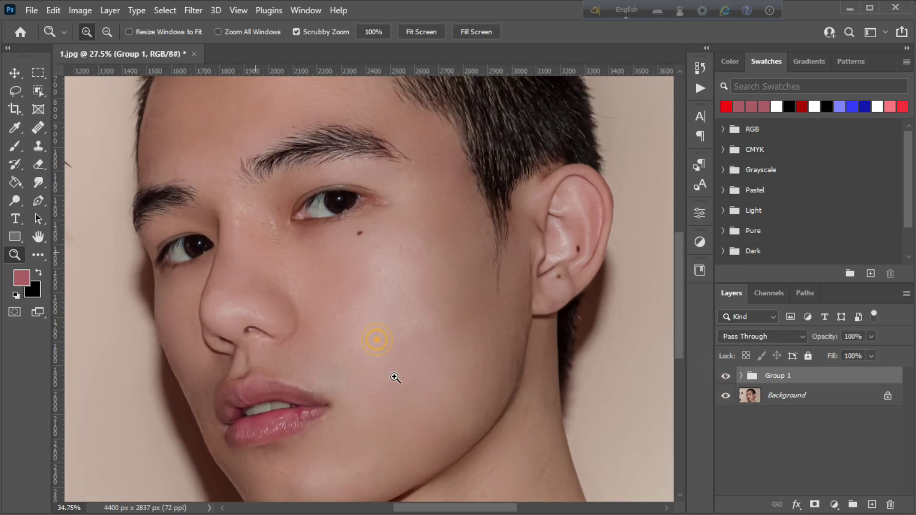
{"action": "left_click", "coordinate": [726, 377]}
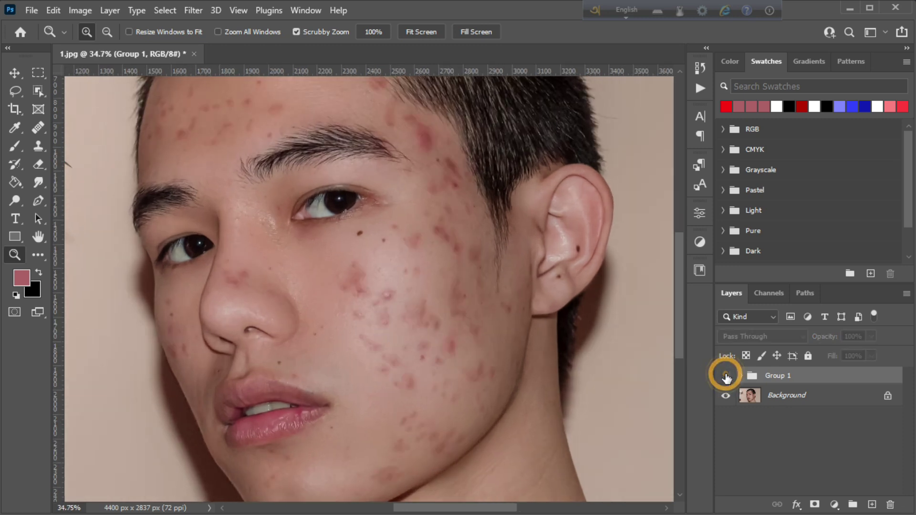
{"action": "left_click", "coordinate": [726, 377]}
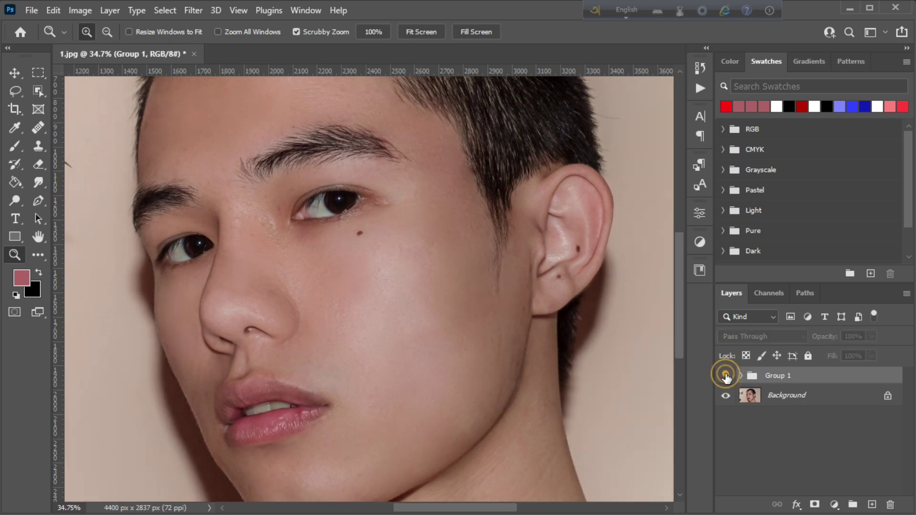
{"action": "left_click", "coordinate": [726, 377]}
{"action": "left_click", "coordinate": [726, 377]}
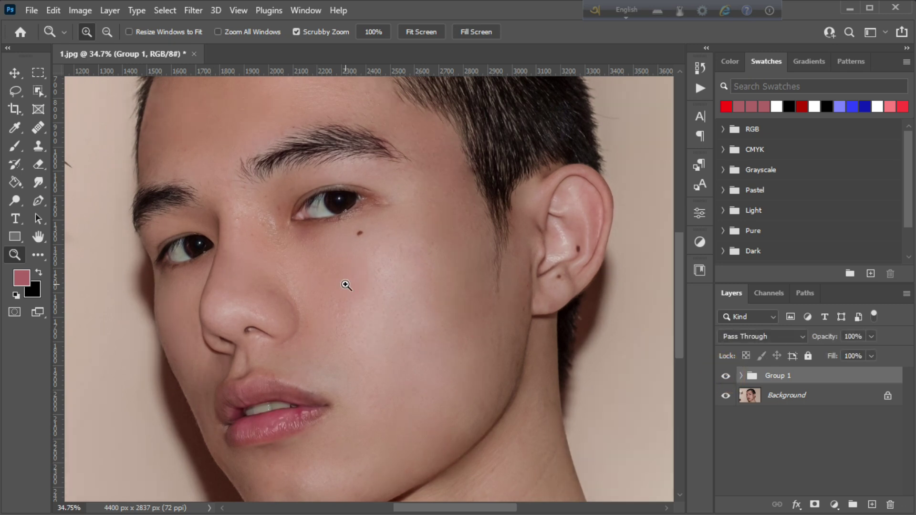